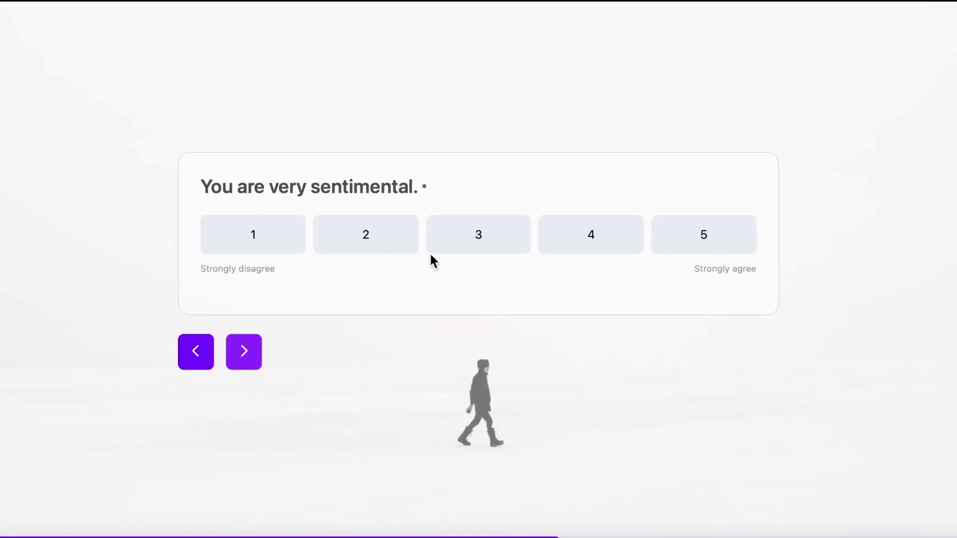
# Step: Rate the personality statements, including a 4 and a 5, then answer the circle-area math question
pyautogui.click(388, 242)
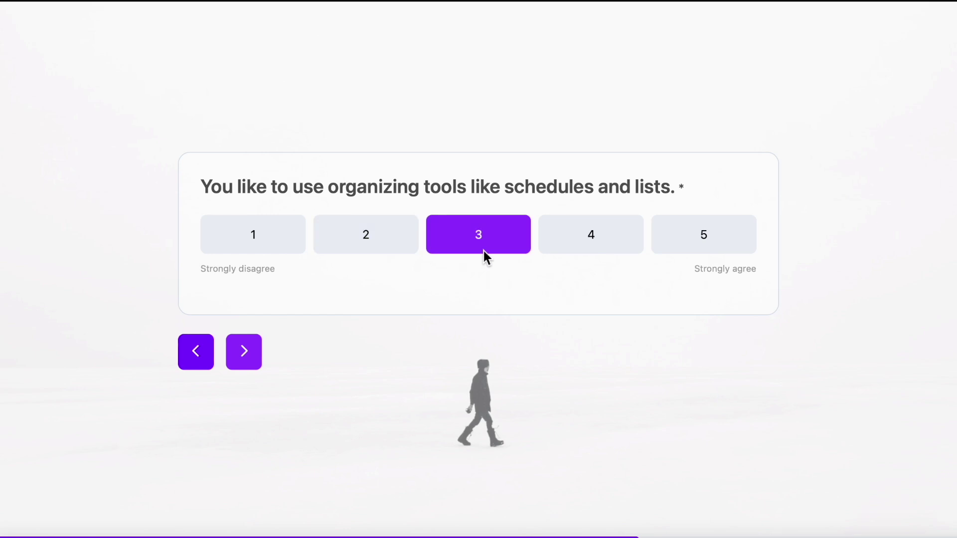
pyautogui.click(573, 243)
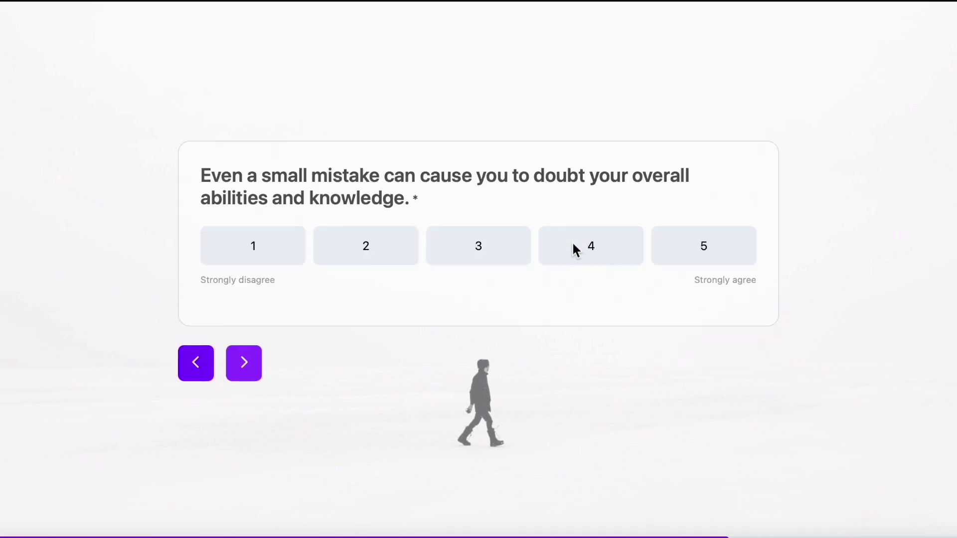
pyautogui.click(674, 246)
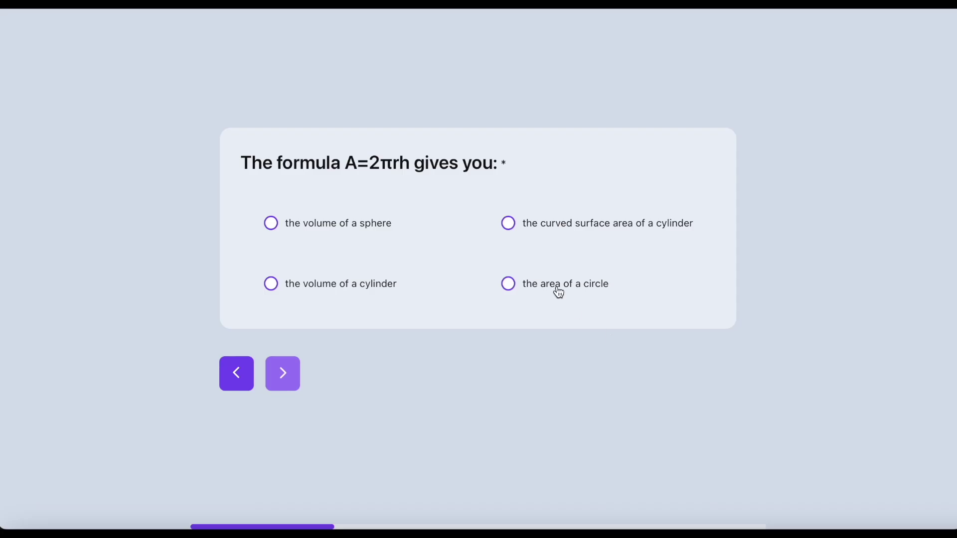
pyautogui.click(557, 286)
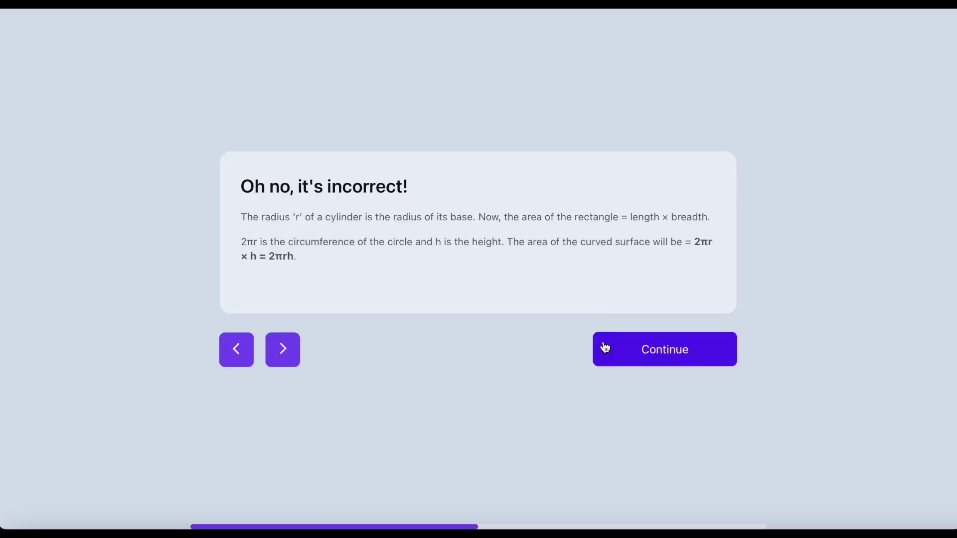
pyautogui.click(605, 347)
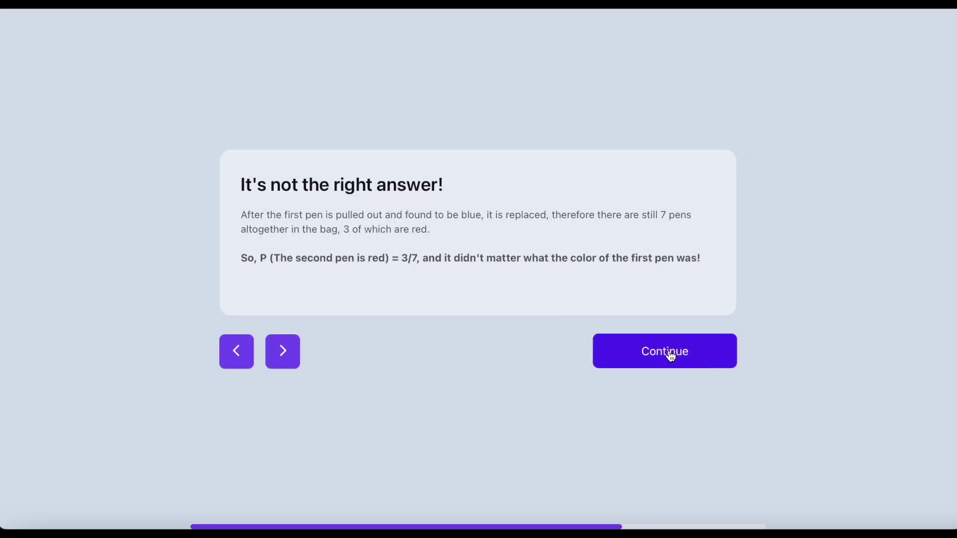
# Step: Finish the math quiz and go through the Trivia night quiz, answering the U.S. flag stars question
pyautogui.click(670, 355)
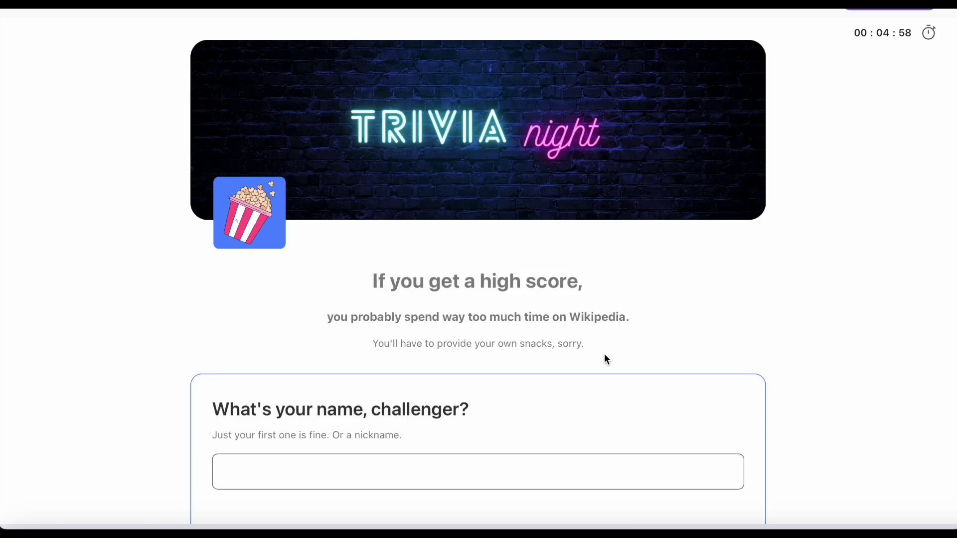
pyautogui.scroll(-8, 605, 358)
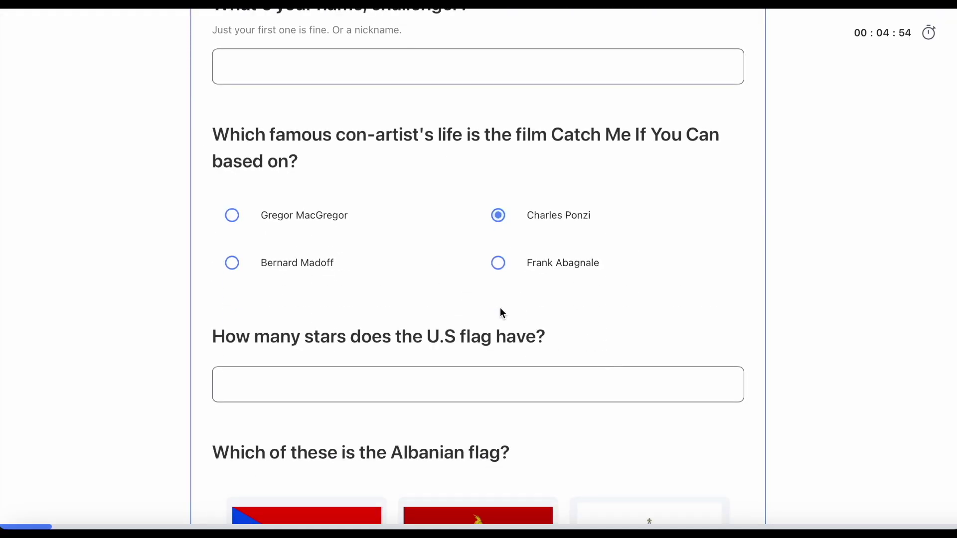
pyautogui.scroll(-4, 504, 329)
pyautogui.click(552, 218)
pyautogui.scroll(-3, 528, 433)
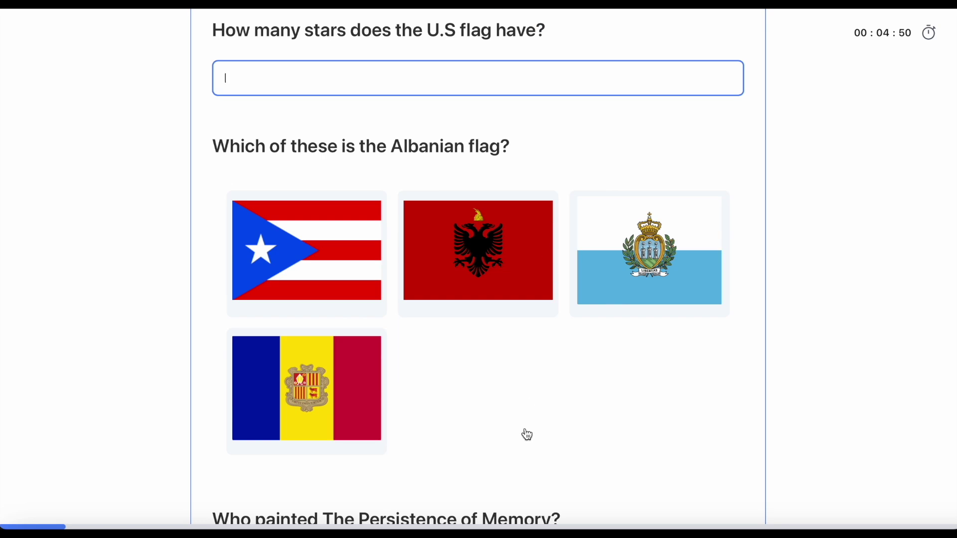
pyautogui.scroll(-5, 527, 435)
pyautogui.scroll(-2, 523, 433)
pyautogui.scroll(-2, 523, 433)
pyautogui.scroll(-3, 526, 429)
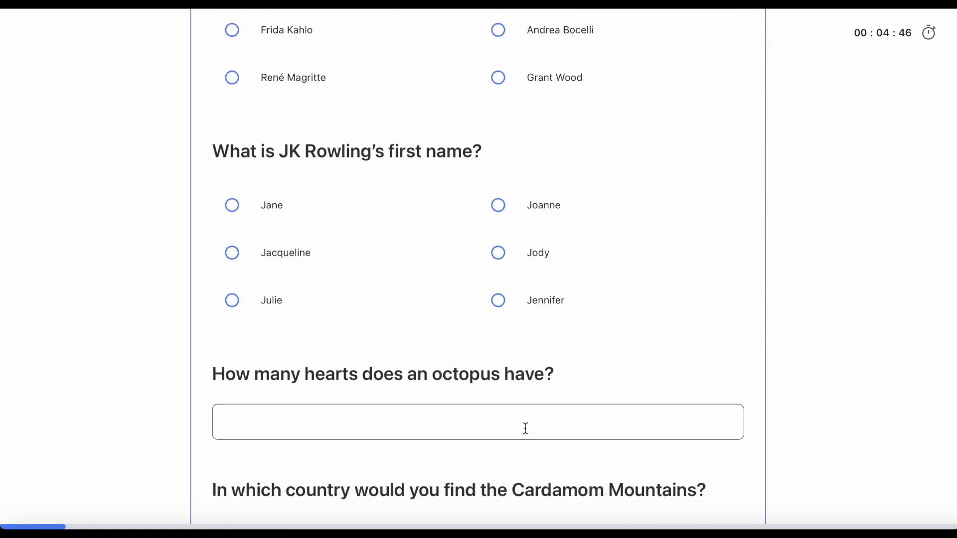
pyautogui.scroll(-4, 525, 428)
pyautogui.scroll(-3, 523, 434)
pyautogui.scroll(-3, 523, 433)
pyautogui.scroll(-4, 525, 435)
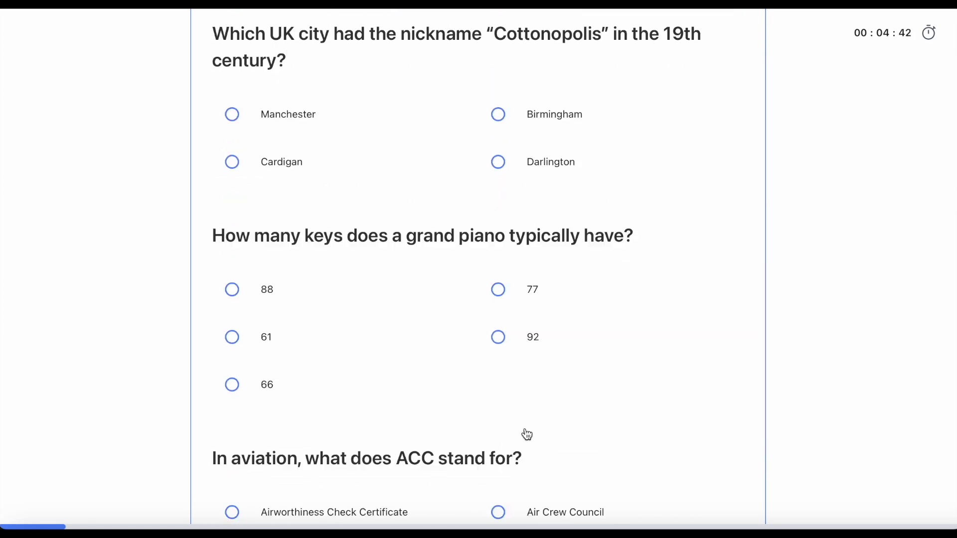
pyautogui.scroll(-8, 526, 433)
pyautogui.scroll(-3, 525, 433)
pyautogui.scroll(-8, 526, 433)
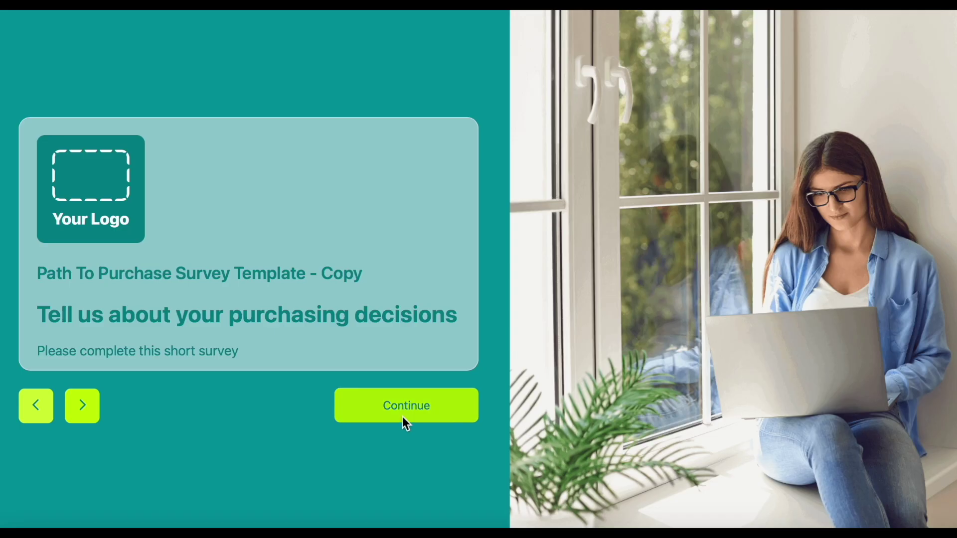
# Step: Answer the shopping survey questions, including yes to familiar brands, submit it, and return to the dashboard
pyautogui.click(403, 417)
pyautogui.click(275, 258)
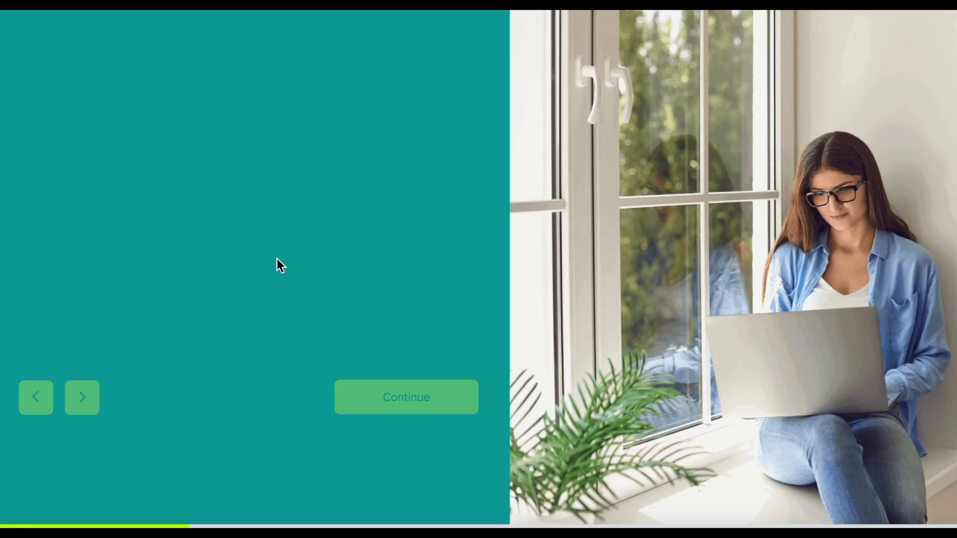
pyautogui.click(273, 260)
pyautogui.click(259, 303)
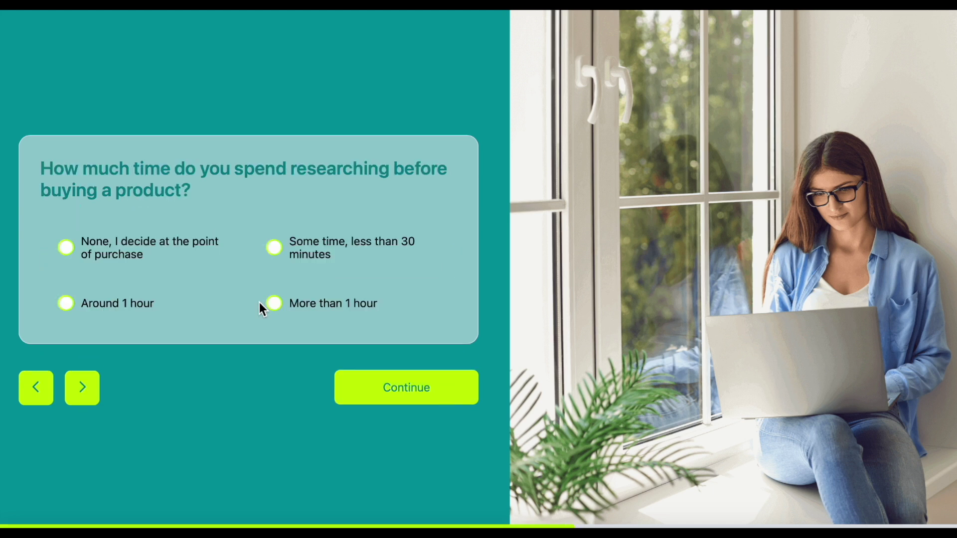
pyautogui.click(274, 300)
pyautogui.click(89, 239)
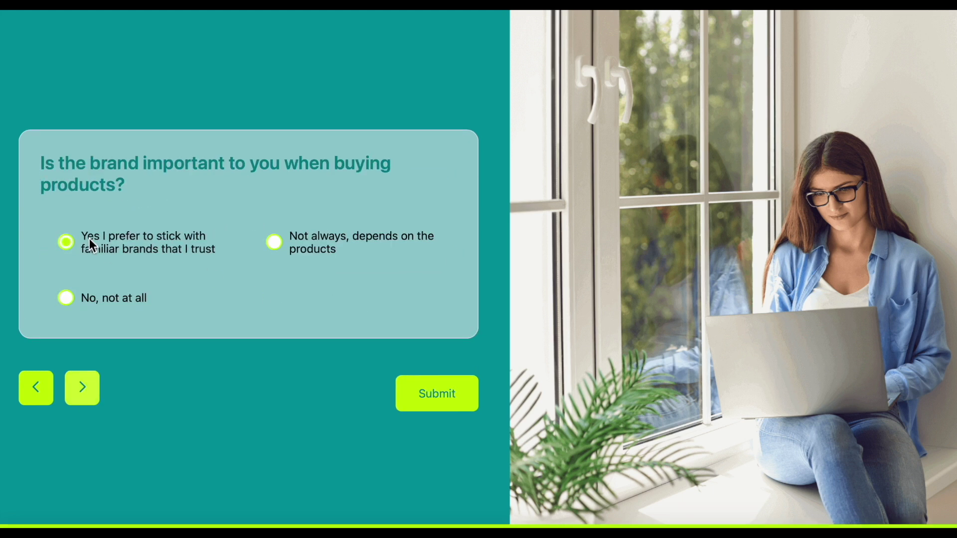
pyautogui.click(423, 405)
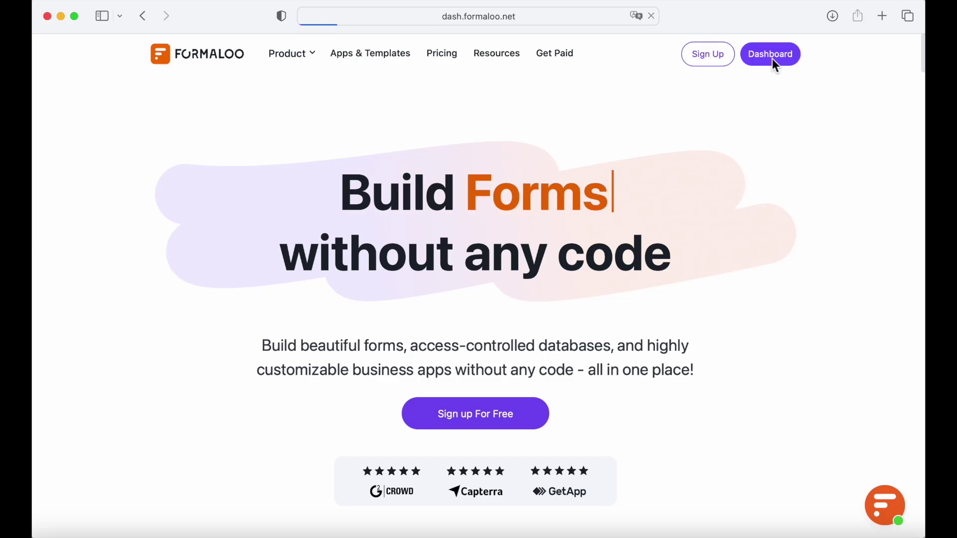
pyautogui.click(772, 58)
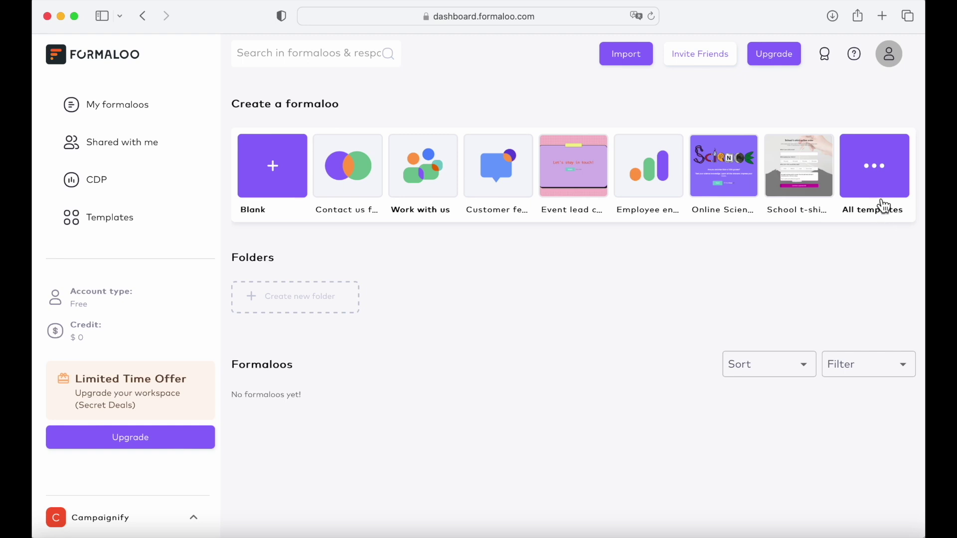
# Step: Search All templates for 'qz' and scroll through the matching quiz templates
pyautogui.click(881, 205)
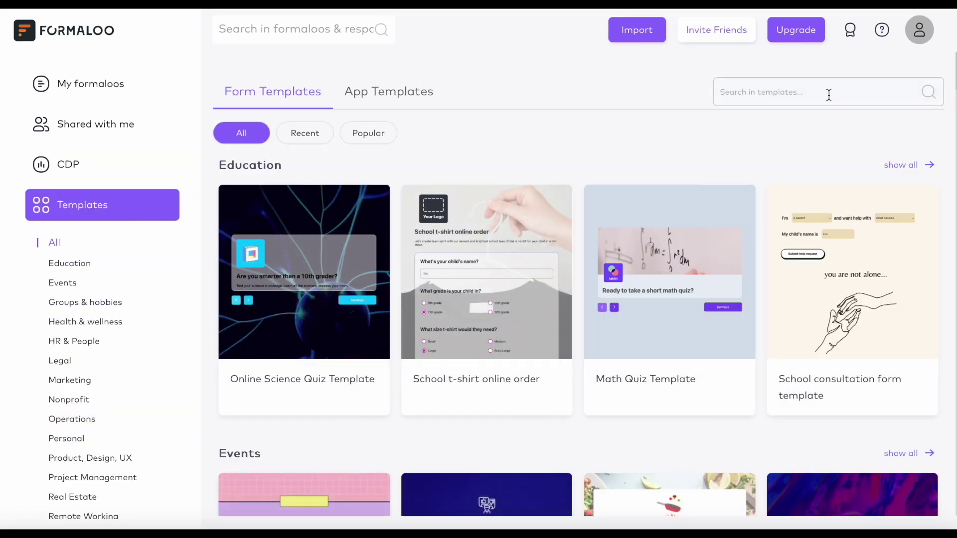
pyautogui.write('q')
pyautogui.write('z')
pyautogui.scroll(-3, 351, 207)
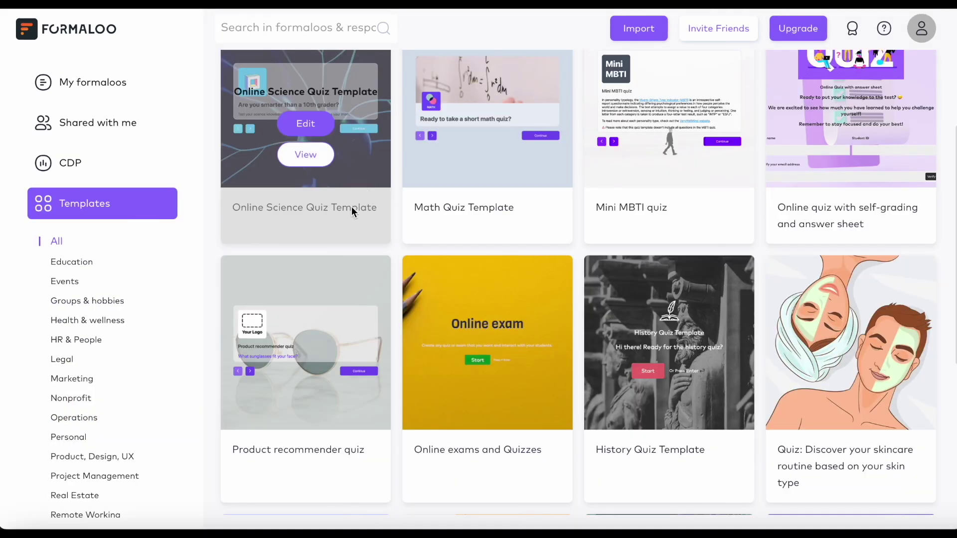
pyautogui.scroll(-1, 345, 259)
pyautogui.scroll(-2, 345, 259)
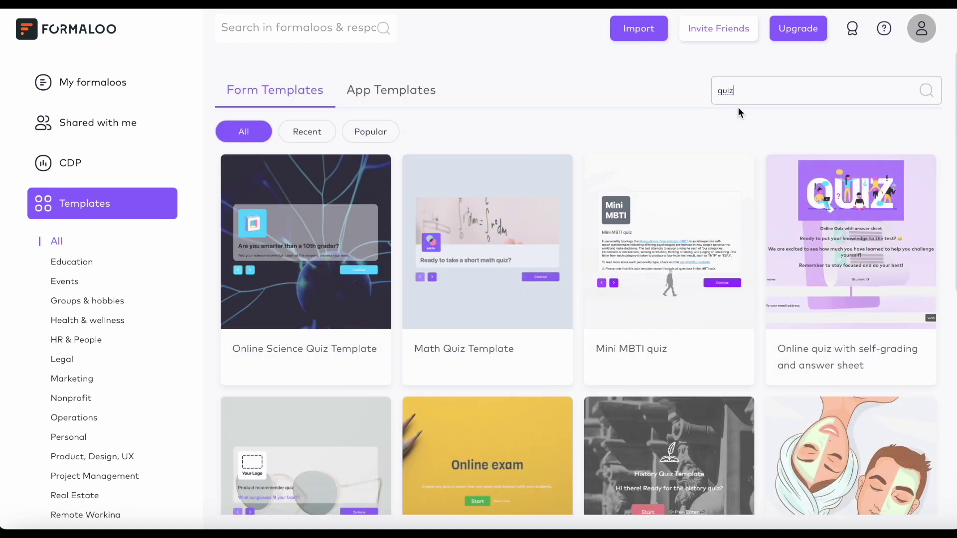
pyautogui.scroll(-2, 708, 164)
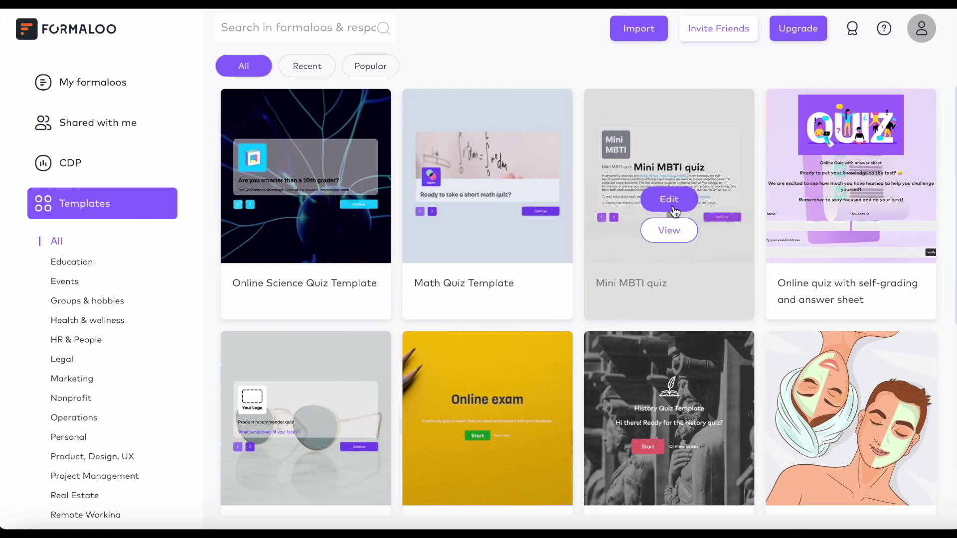
# Step: Preview the Product recommender quiz copy from its action menu and start it
pyautogui.click(669, 200)
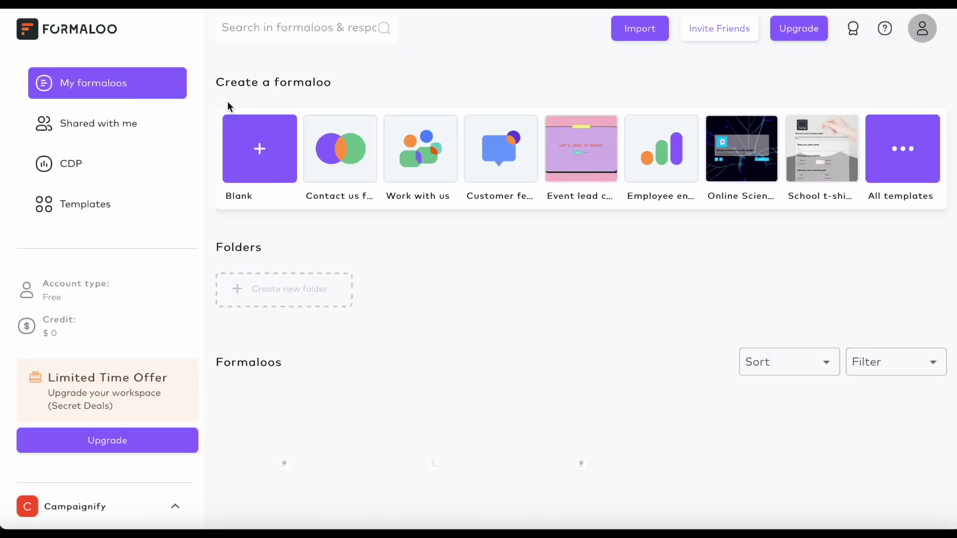
pyautogui.scroll(-1, 377, 318)
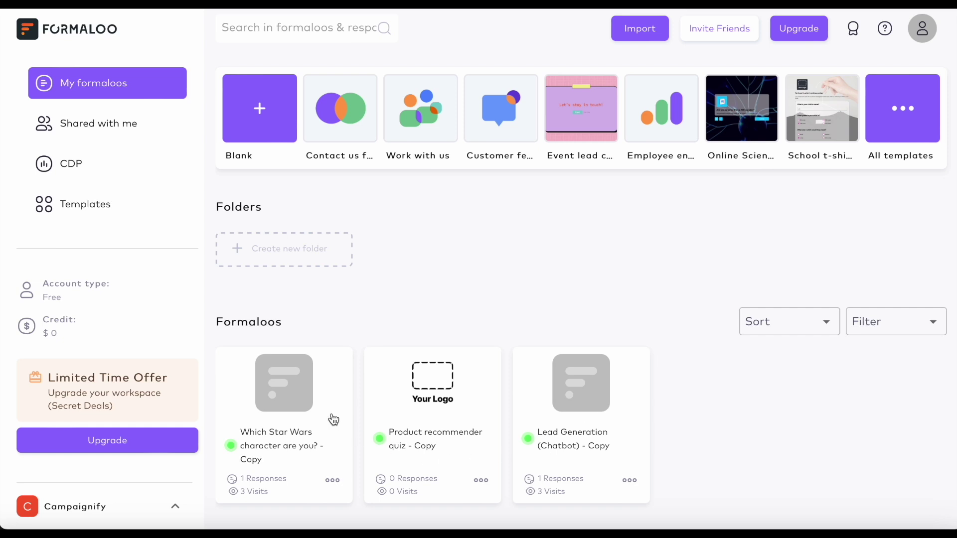
pyautogui.click(481, 481)
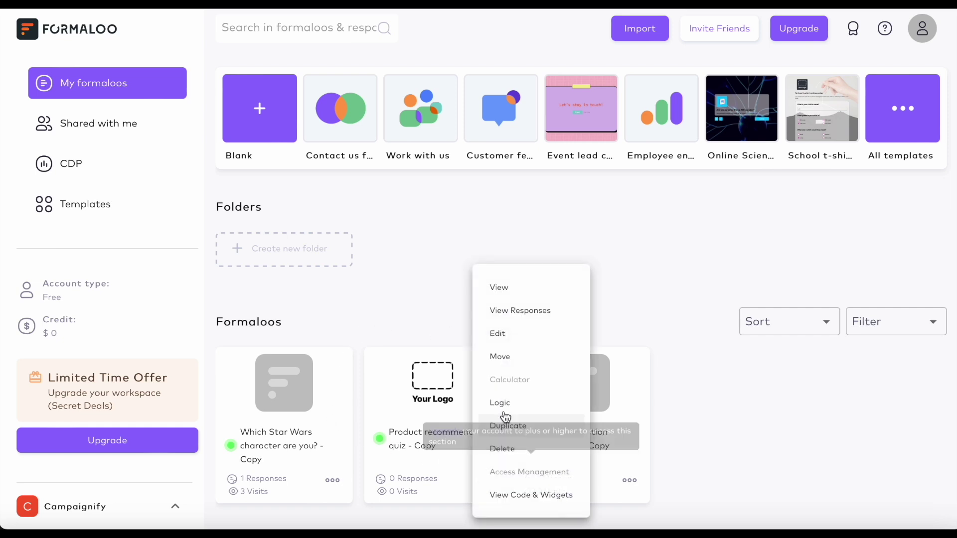
pyautogui.click(518, 292)
pyautogui.click(647, 378)
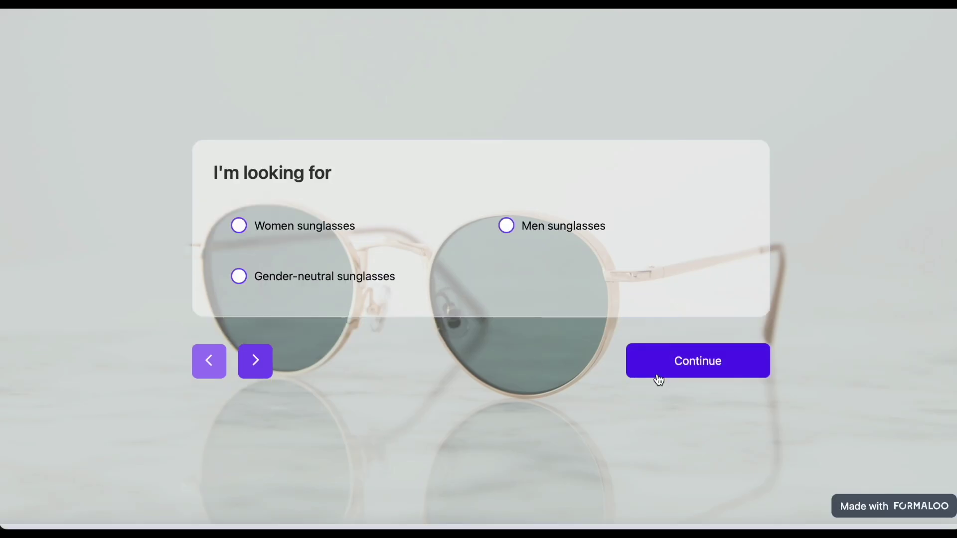
# Step: Answer the sunglasses type, face shape and frame questions, then order extra Smith Lowdown Slim sunglasses
pyautogui.click(519, 227)
pyautogui.click(623, 239)
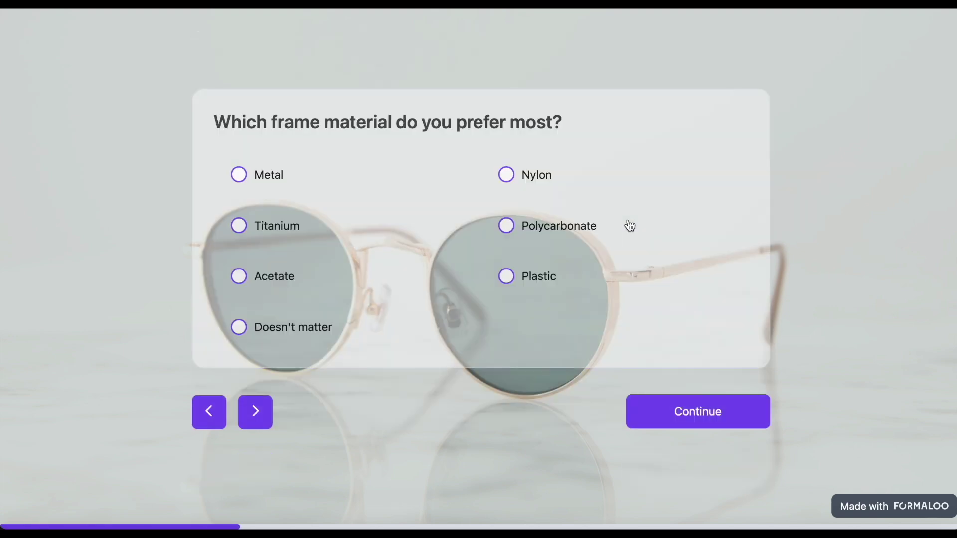
pyautogui.click(517, 228)
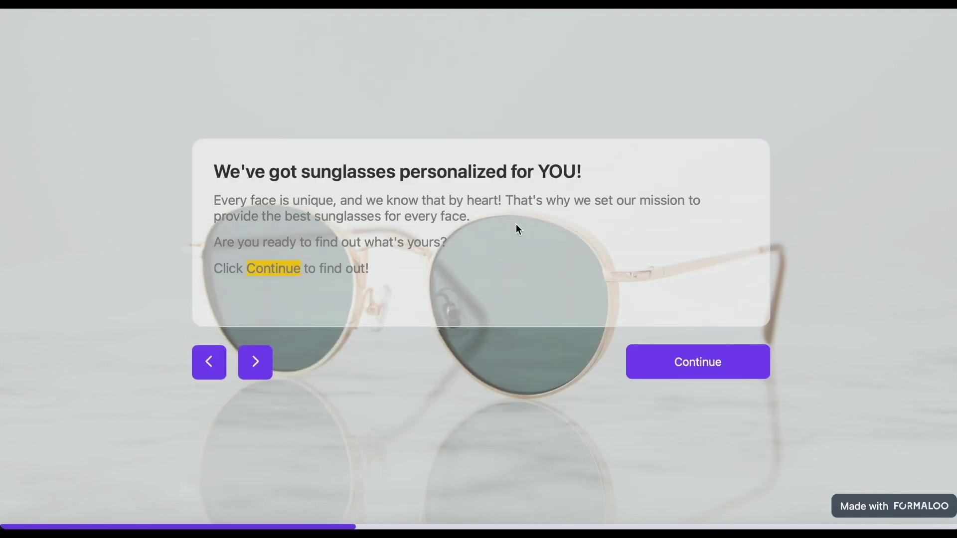
pyautogui.click(656, 353)
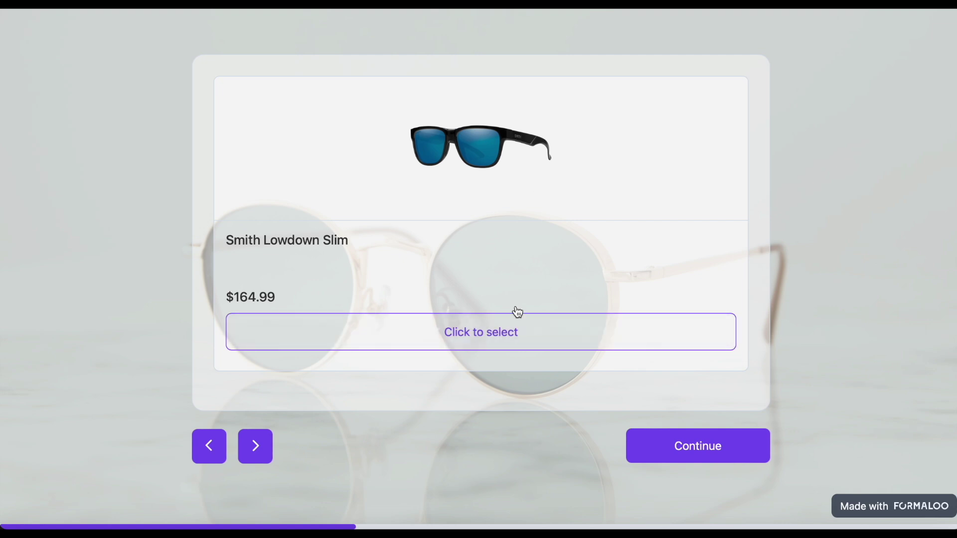
pyautogui.click(518, 329)
pyautogui.click(715, 335)
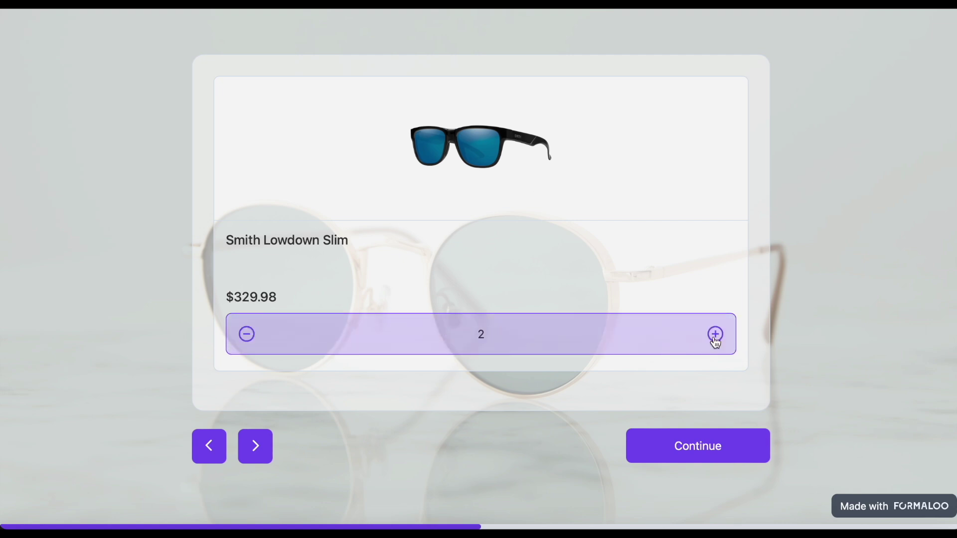
pyautogui.click(693, 447)
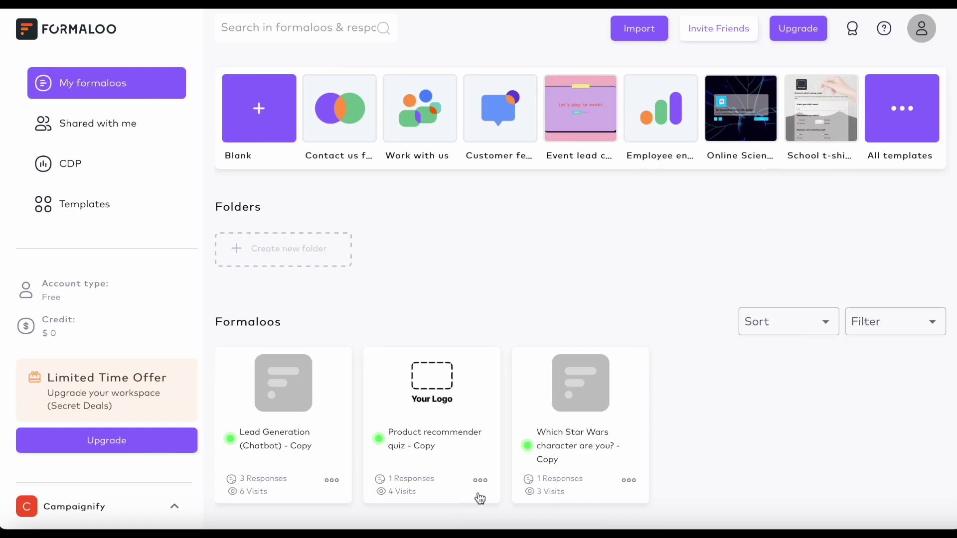
pyautogui.click(480, 481)
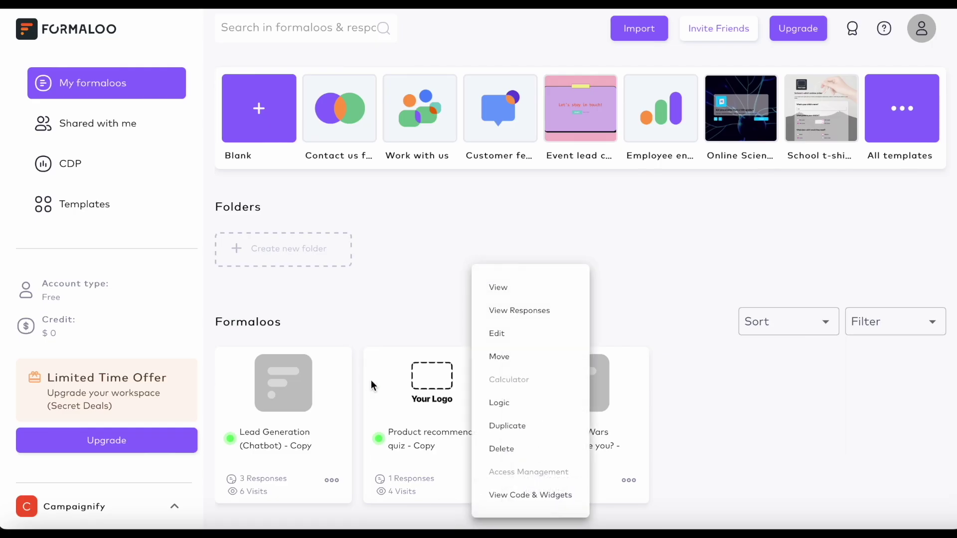
# Step: Open the quiz copy in the editor and edit the personalized-sunglasses section's title and description
pyautogui.click(500, 335)
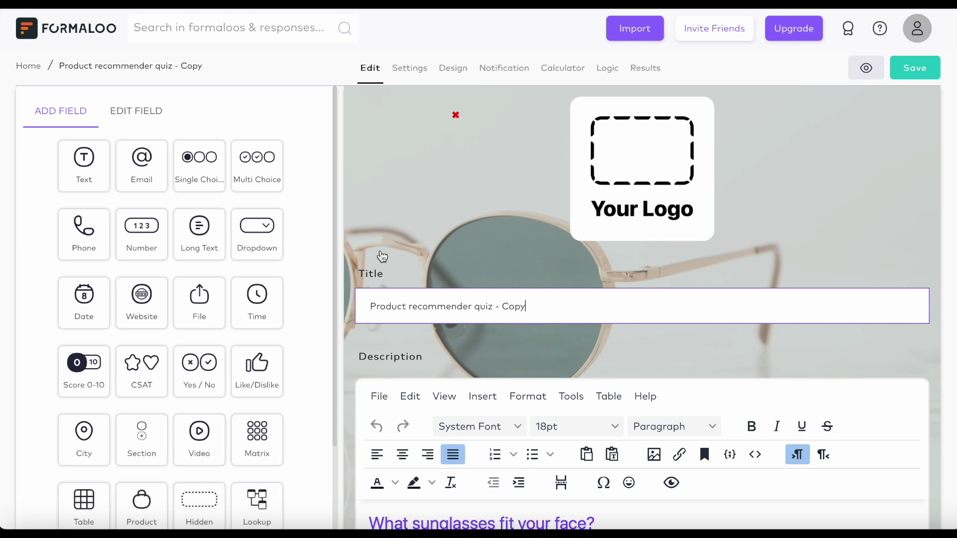
pyautogui.scroll(-2, 391, 223)
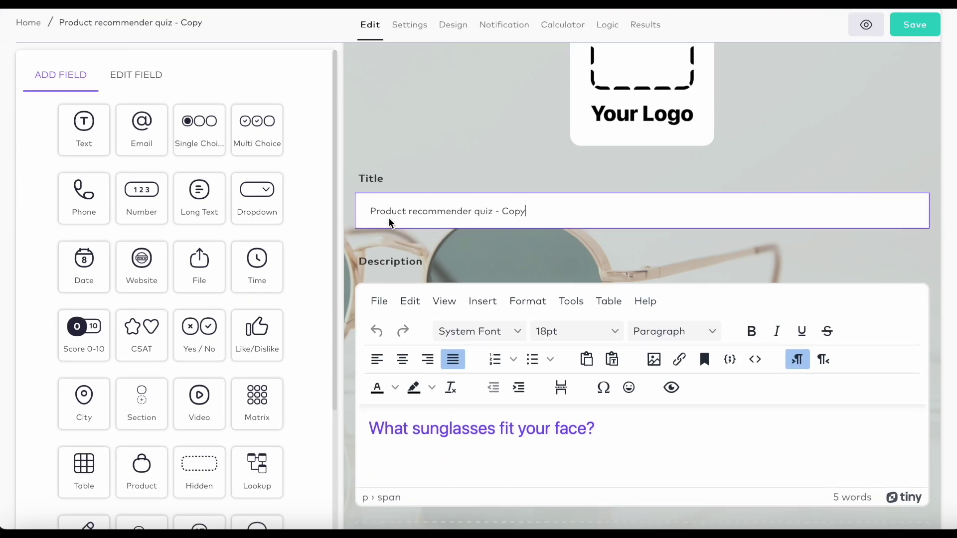
pyautogui.scroll(-2, 391, 222)
pyautogui.scroll(-2, 391, 223)
pyautogui.scroll(-1, 391, 223)
pyautogui.scroll(-2, 389, 223)
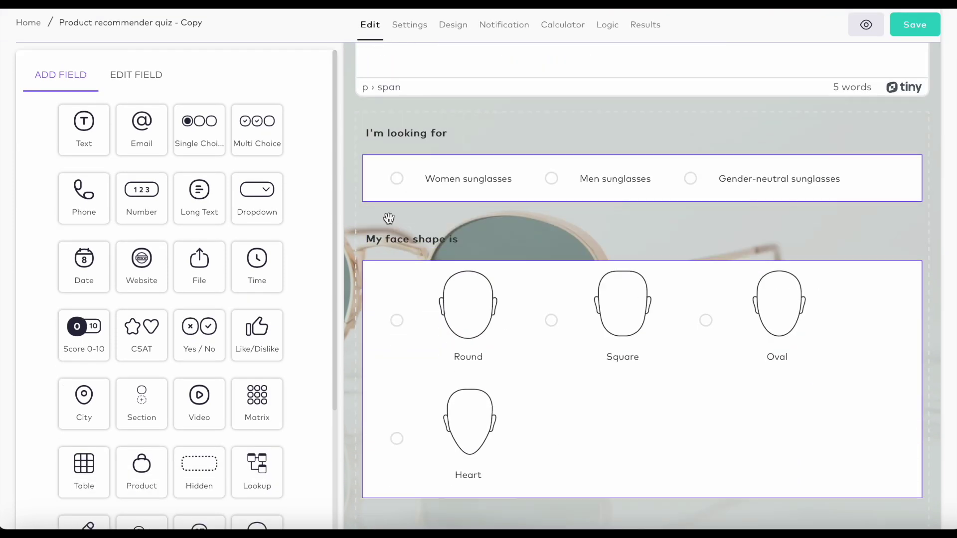
pyautogui.scroll(-3, 388, 223)
pyautogui.scroll(-4, 389, 223)
pyautogui.scroll(-2, 389, 223)
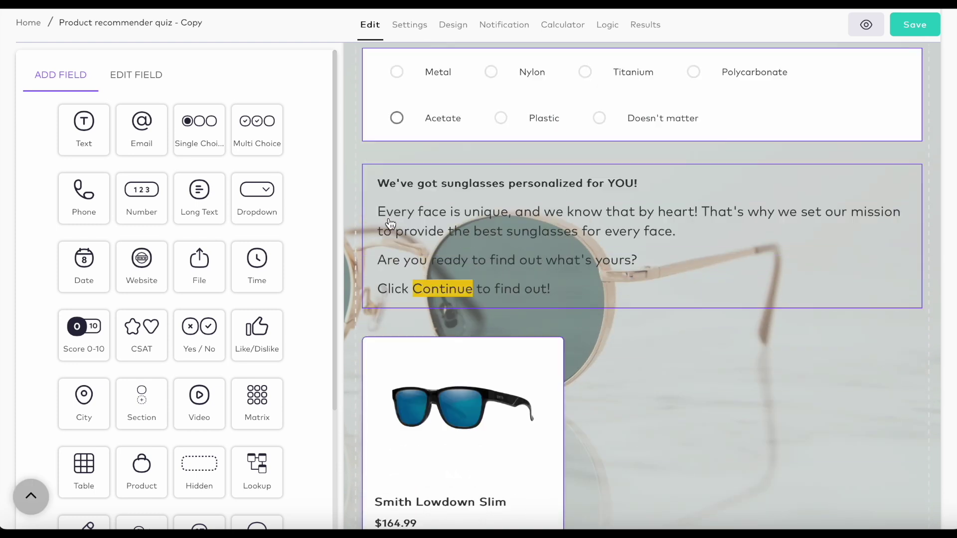
pyautogui.click(463, 399)
pyautogui.click(551, 256)
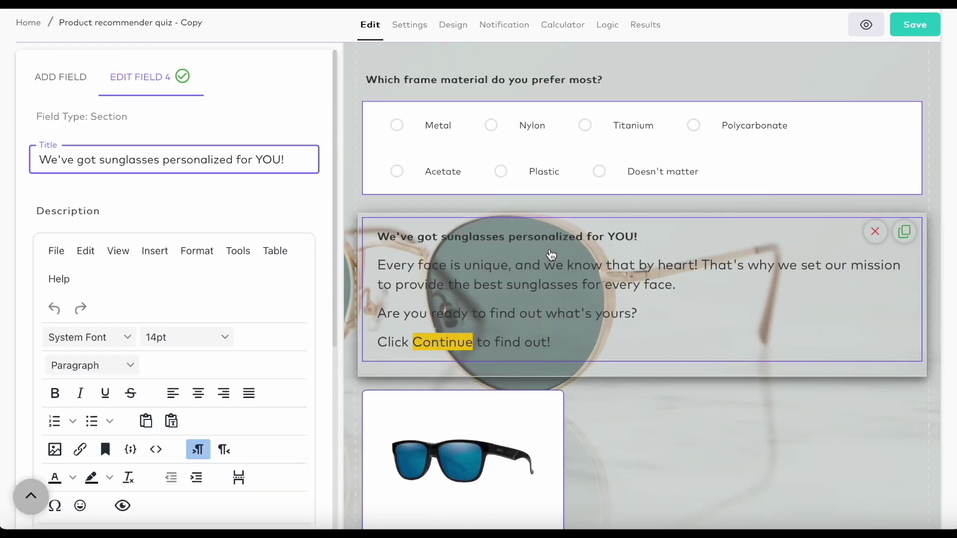
# Step: Try inserting a link in the description, then cancel the link dialog
pyautogui.scroll(-3, 245, 256)
pyautogui.scroll(-2, 245, 255)
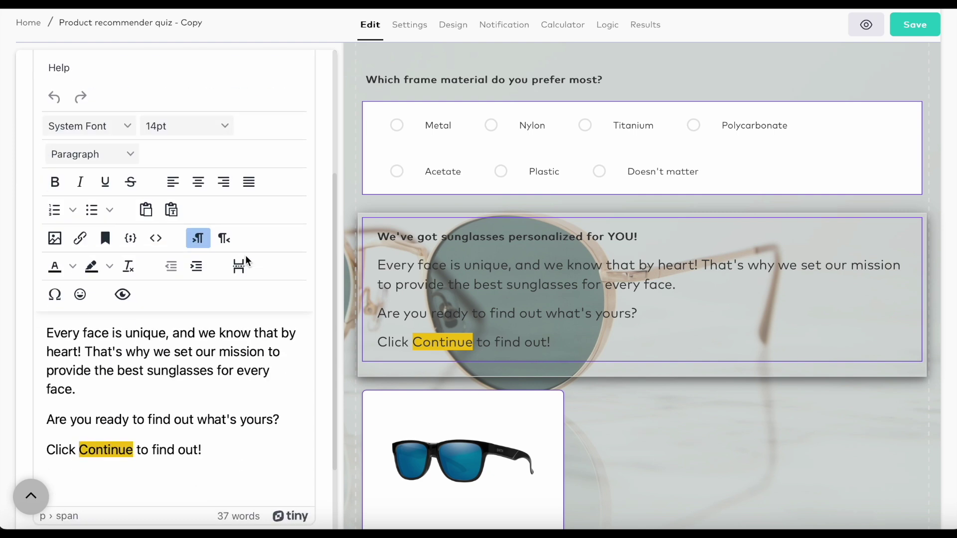
pyautogui.click(82, 240)
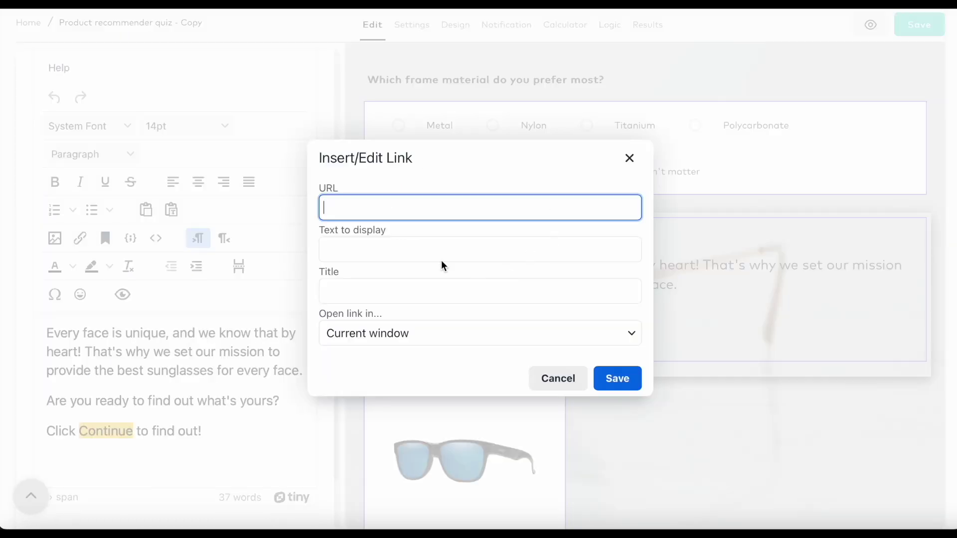
pyautogui.click(629, 159)
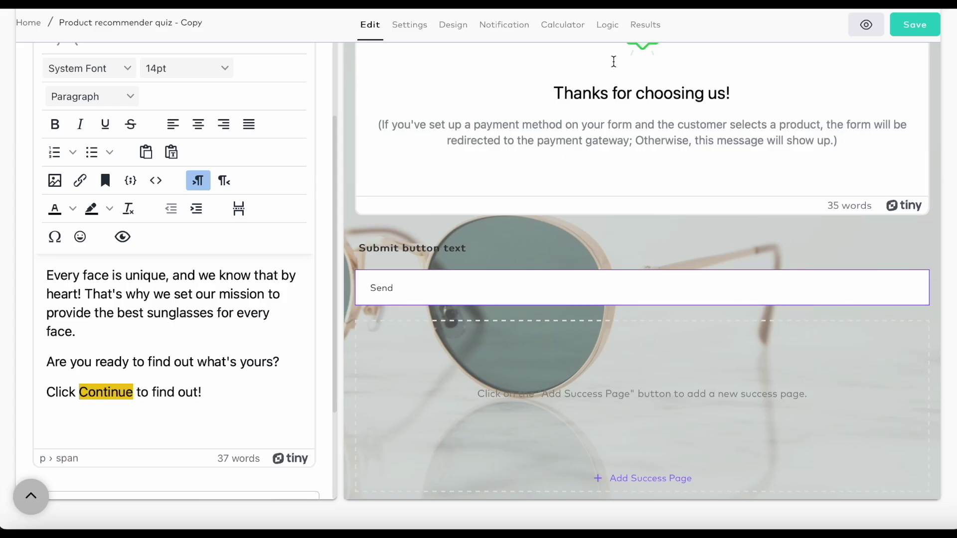
# Step: Bring up the quiz's logic flowchart and its Advanced Logic jump rules
pyautogui.click(609, 26)
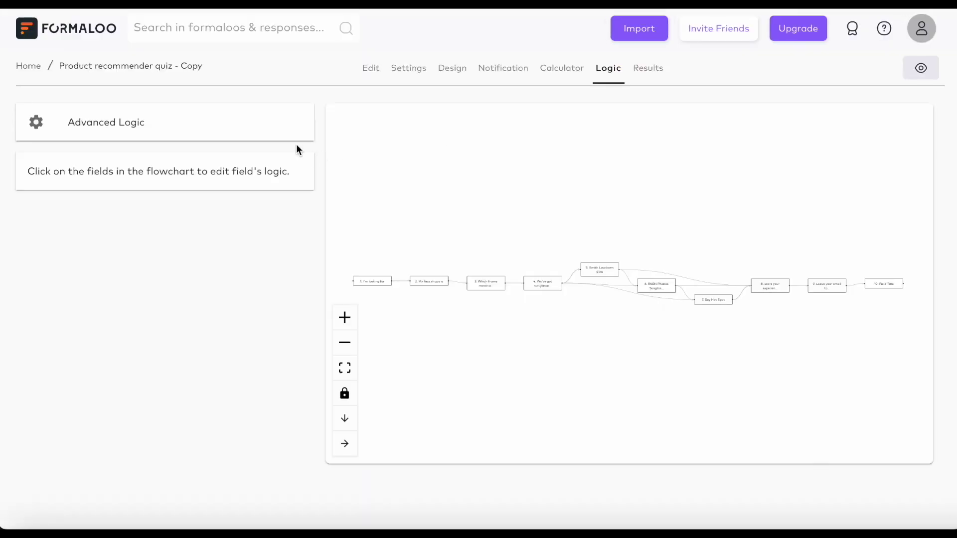
pyautogui.click(202, 132)
pyautogui.scroll(-5, 389, 329)
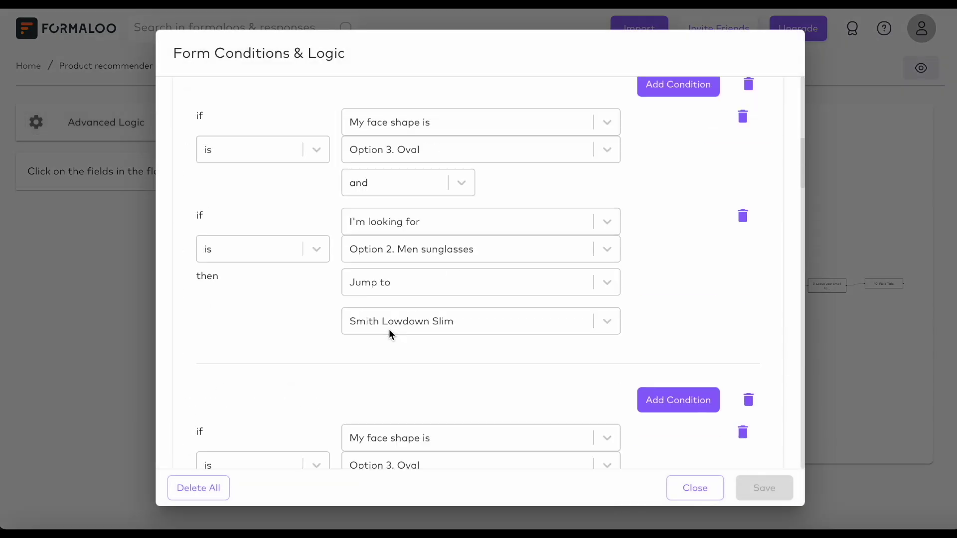
pyautogui.scroll(-2, 389, 333)
pyautogui.scroll(3, 389, 333)
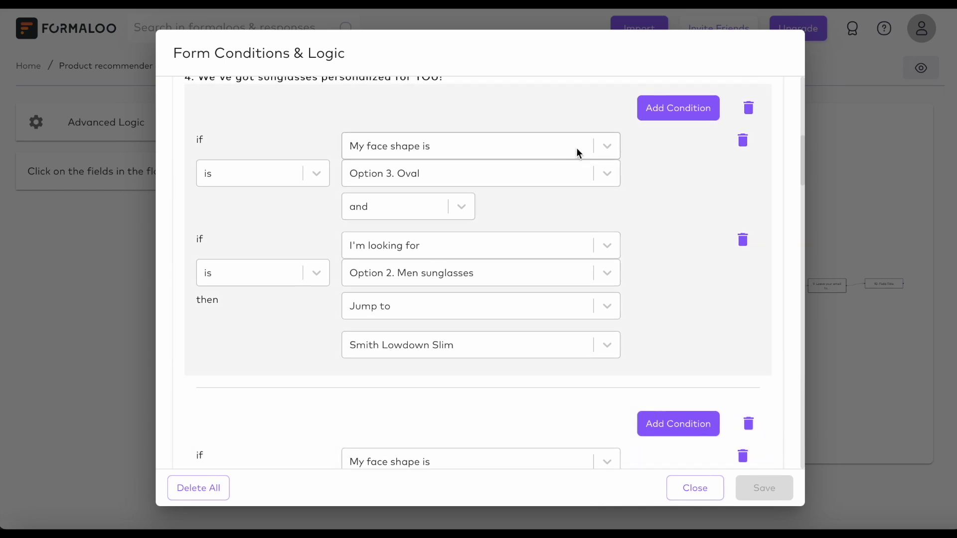
# Step: Inspect the Oval face, Men sunglasses and Smith Lowdown Slim jump conditions, then close without saving
pyautogui.click(616, 180)
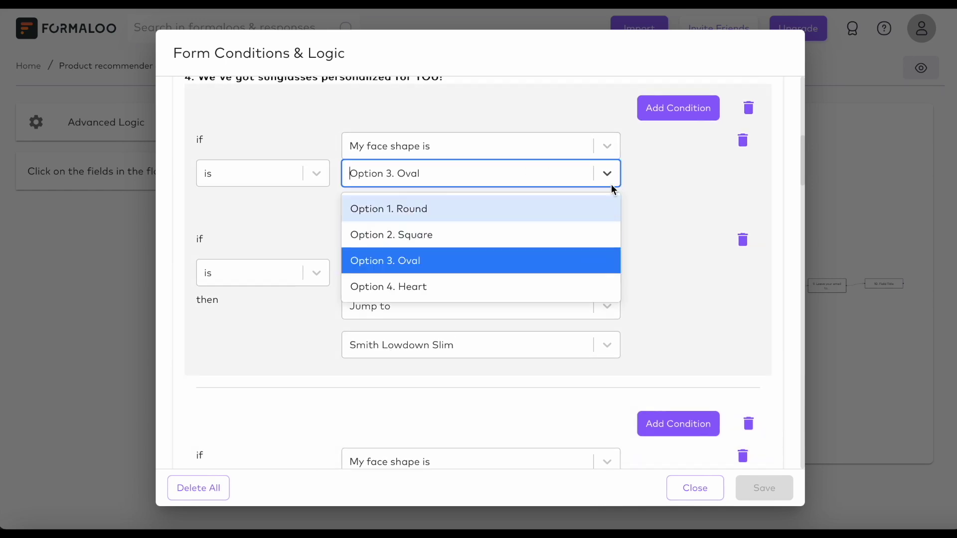
pyautogui.click(607, 173)
pyautogui.click(466, 213)
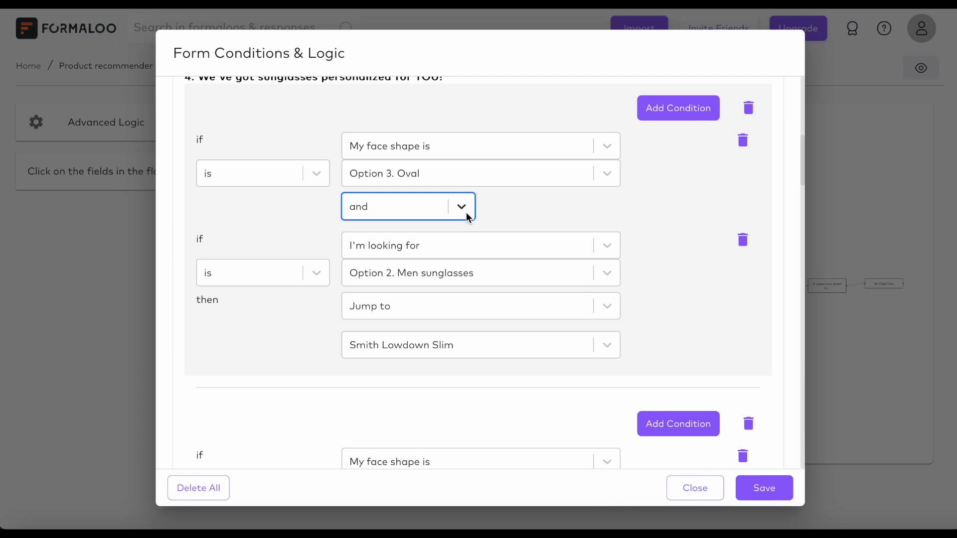
pyautogui.click(606, 245)
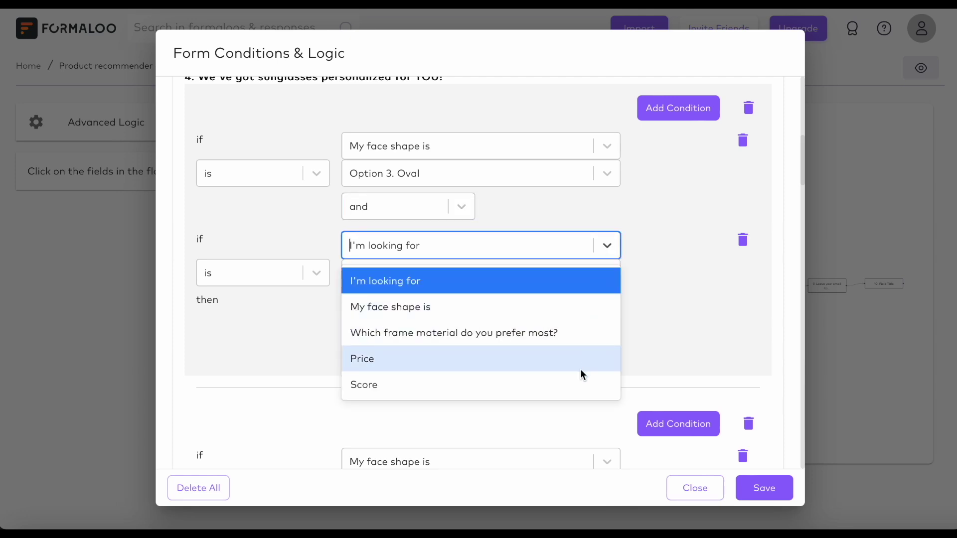
pyautogui.click(608, 246)
pyautogui.click(609, 274)
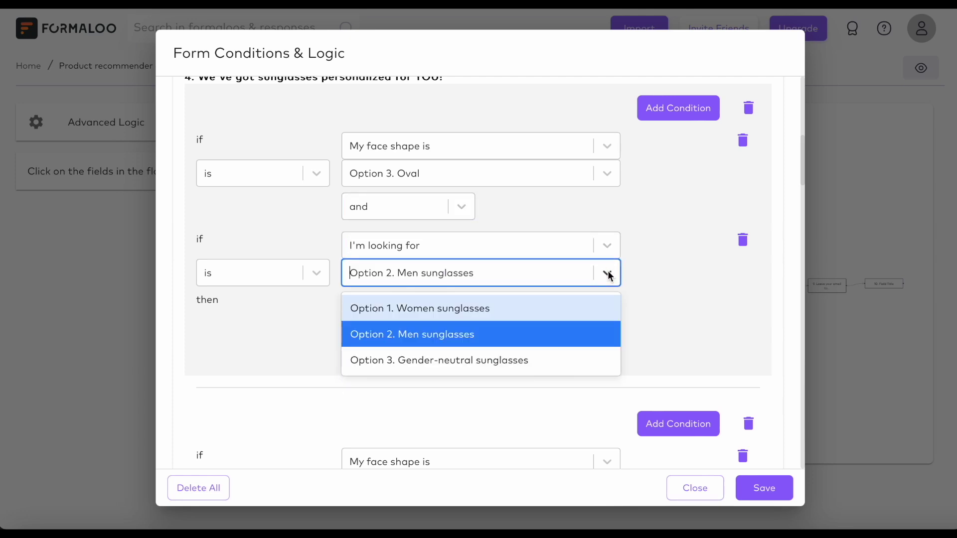
pyautogui.click(609, 274)
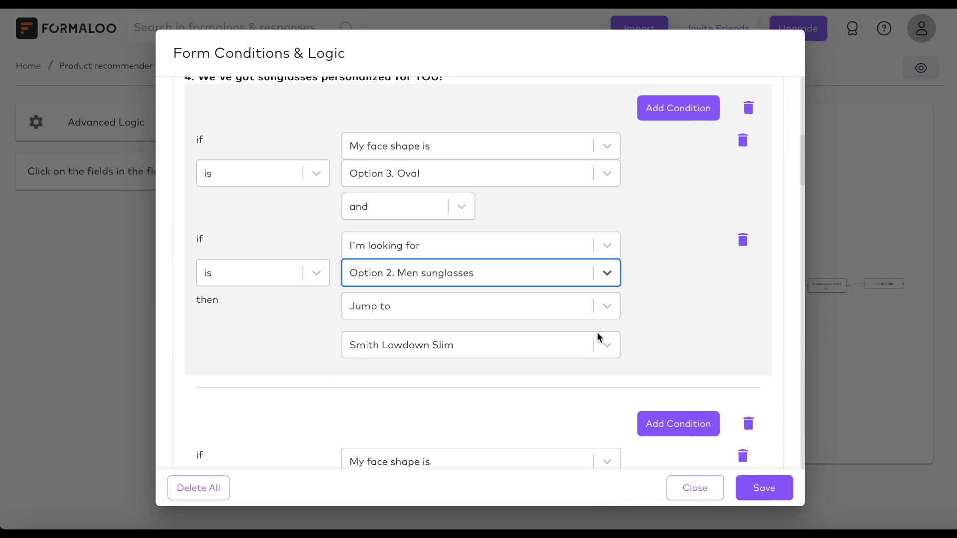
pyautogui.click(604, 347)
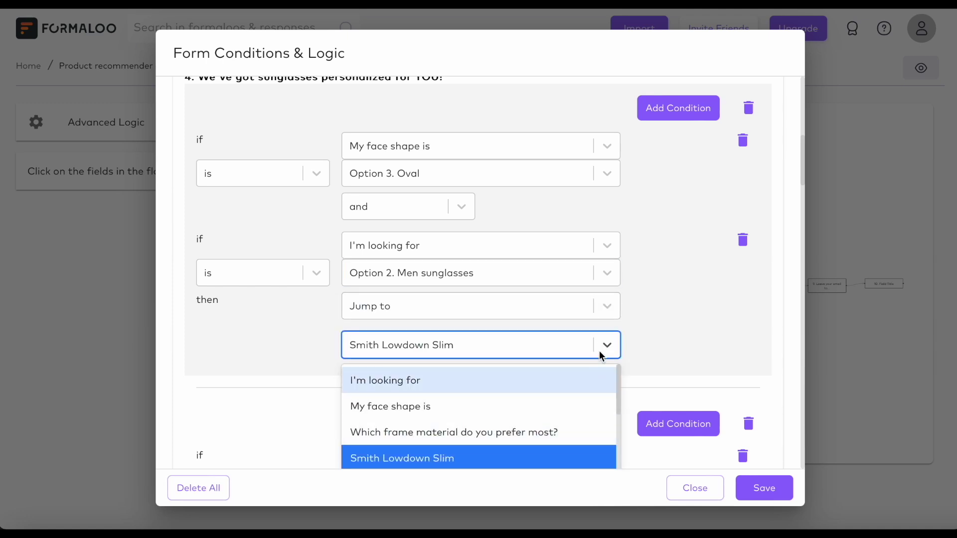
pyautogui.click(602, 356)
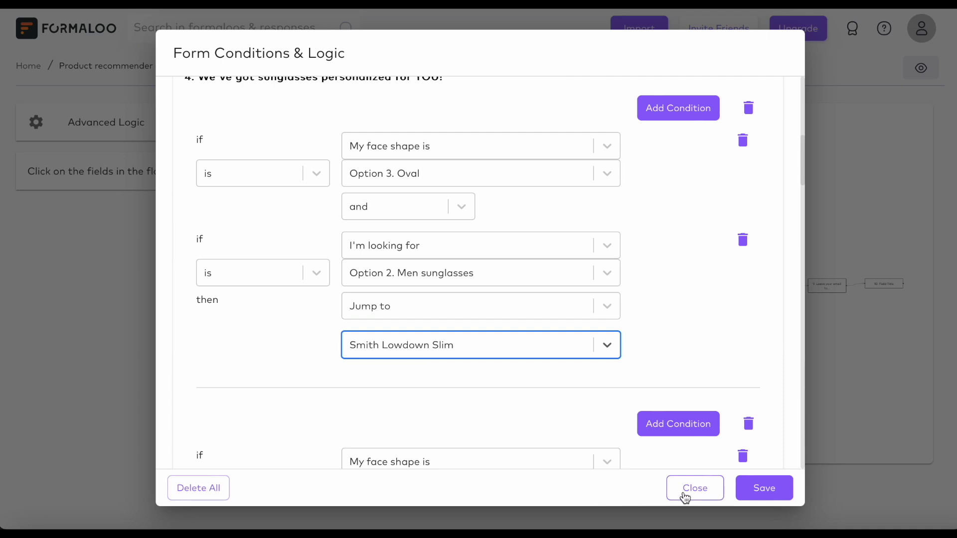
pyautogui.click(685, 491)
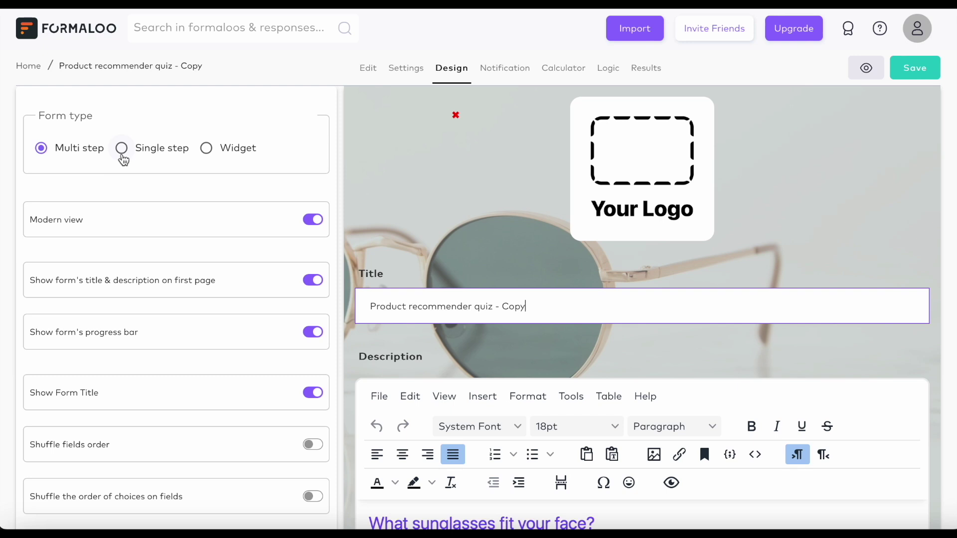
# Step: Try Single step and Widget form types, return to Multi step, and turn off answer and field shuffling
pyautogui.click(120, 155)
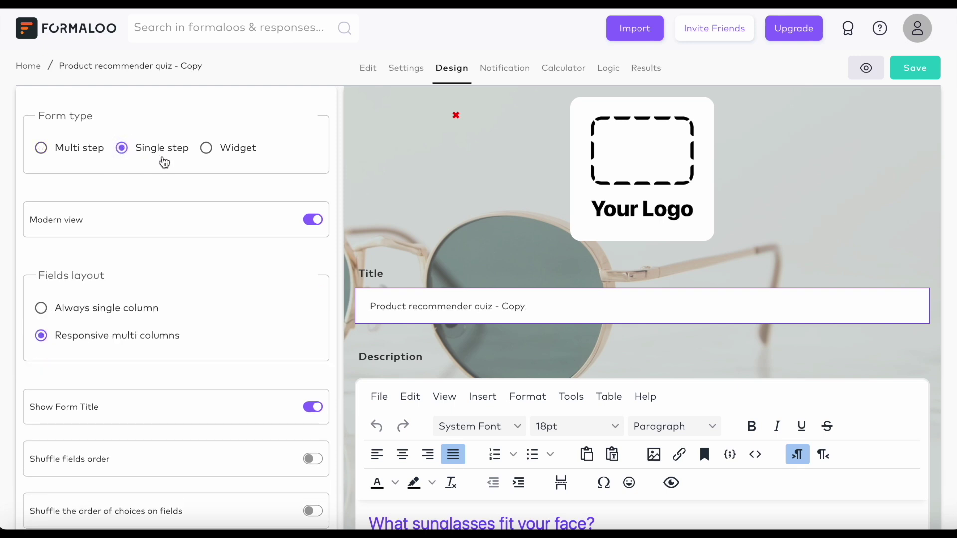
pyautogui.click(209, 150)
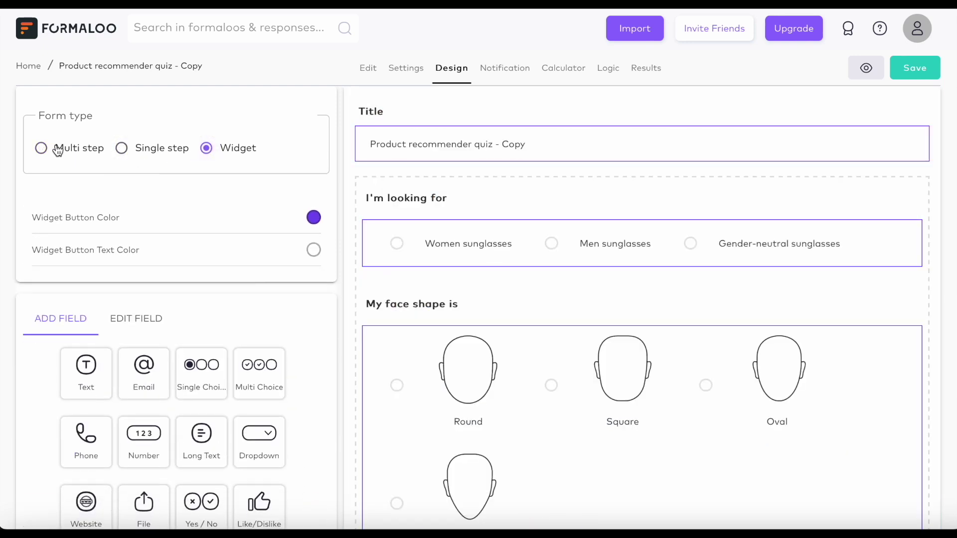
pyautogui.click(42, 149)
pyautogui.scroll(-2, 158, 267)
pyautogui.scroll(-1, 156, 266)
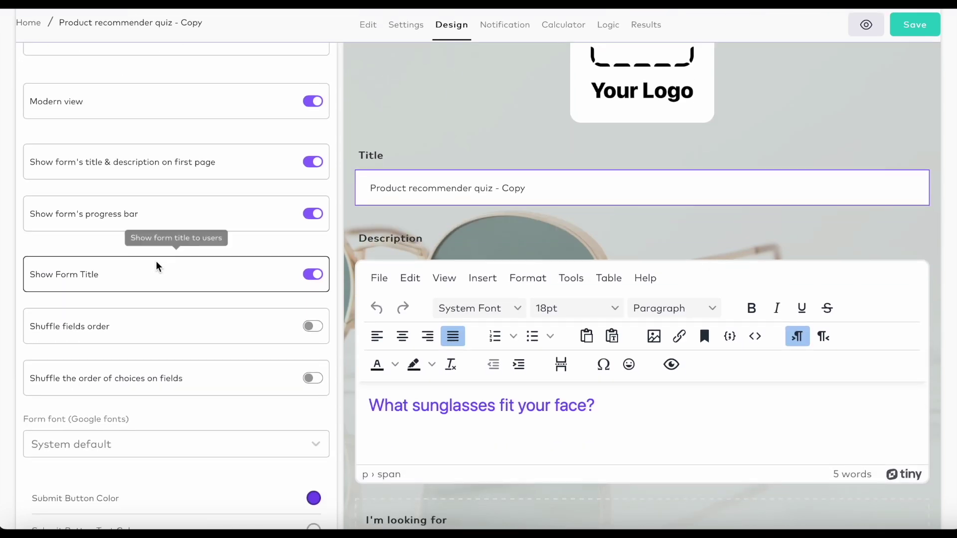
pyautogui.scroll(-1, 236, 309)
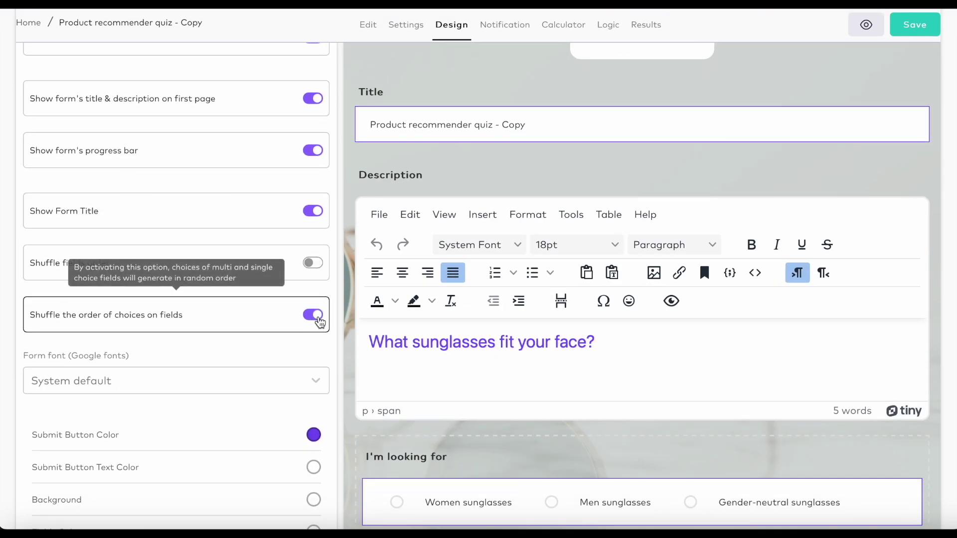
pyautogui.click(318, 323)
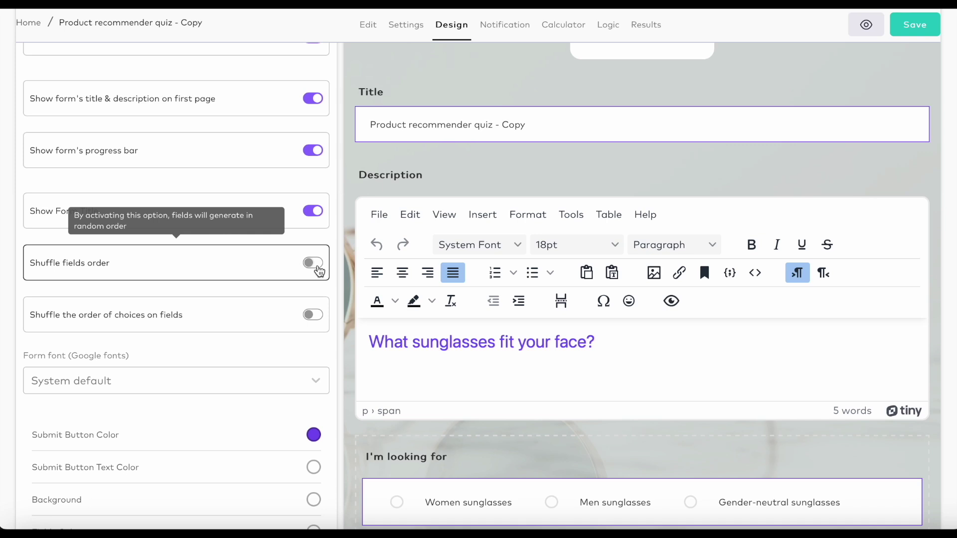
pyautogui.click(319, 272)
# Step: Try two preset colour themes, leaving the purple-bordered styling
pyautogui.scroll(-3, 264, 411)
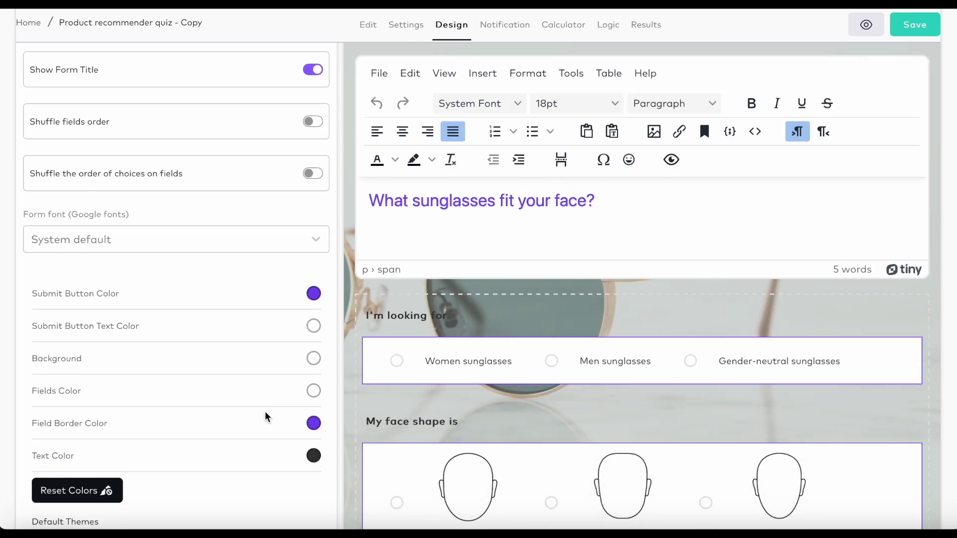
pyautogui.scroll(-4, 265, 411)
pyautogui.scroll(-2, 265, 411)
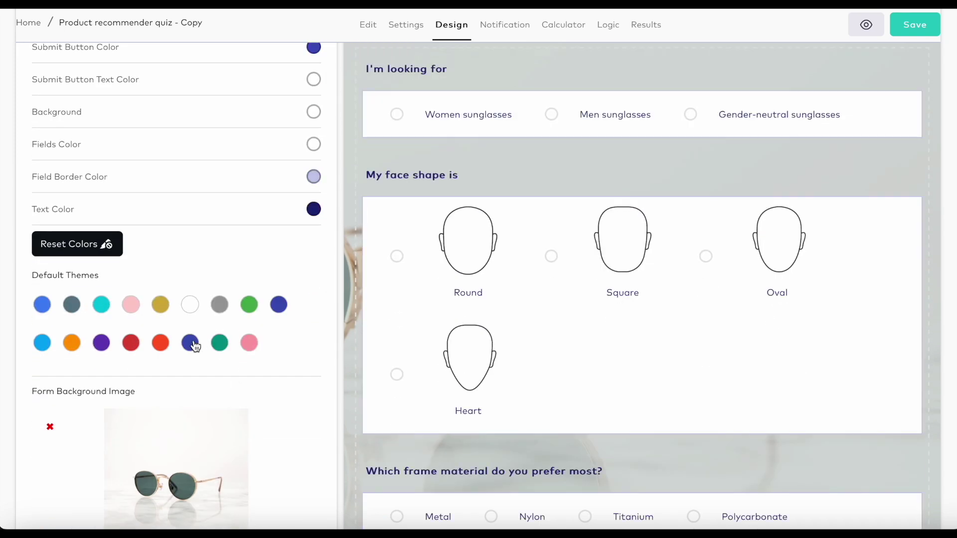
pyautogui.click(160, 342)
pyautogui.click(130, 343)
pyautogui.scroll(-1, 129, 345)
pyautogui.scroll(-2, 130, 346)
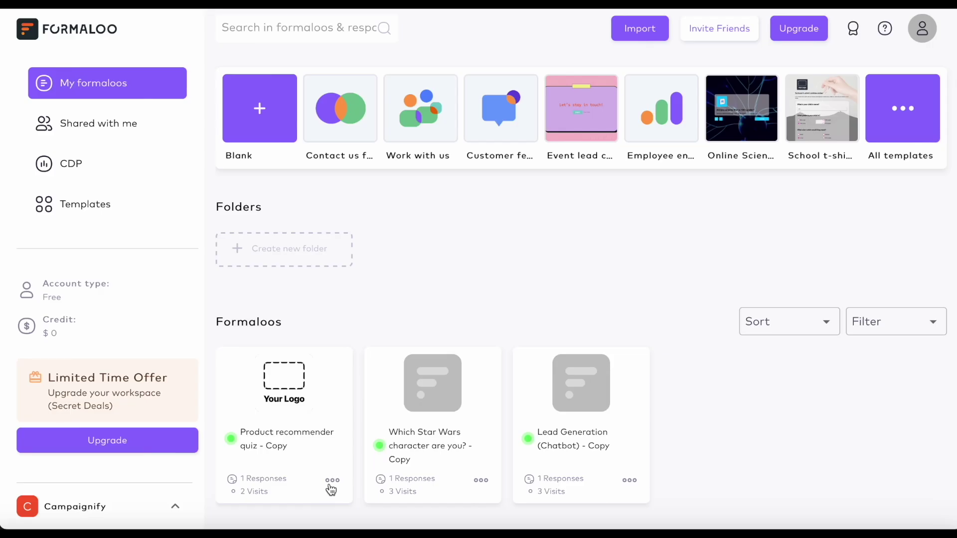
pyautogui.click(332, 482)
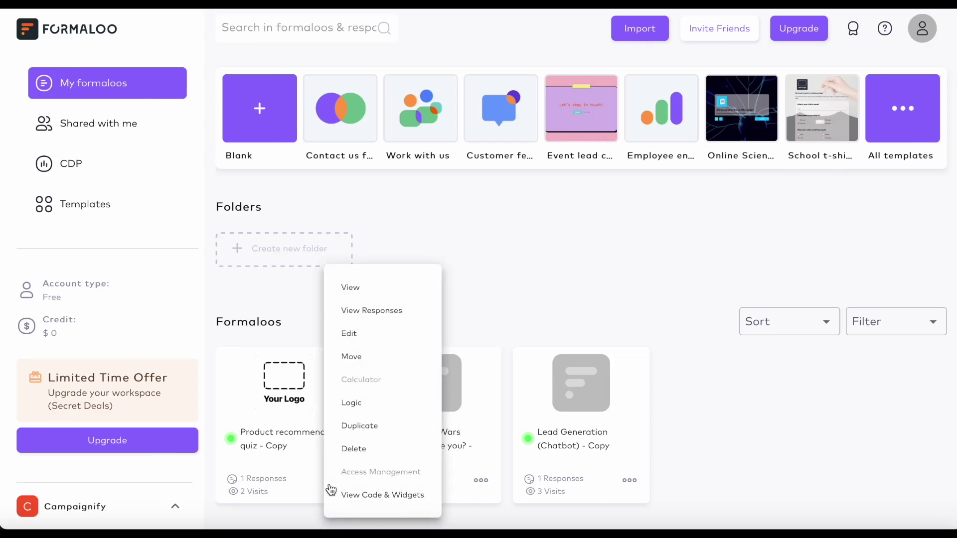
pyautogui.click(368, 504)
pyautogui.scroll(-1, 325, 416)
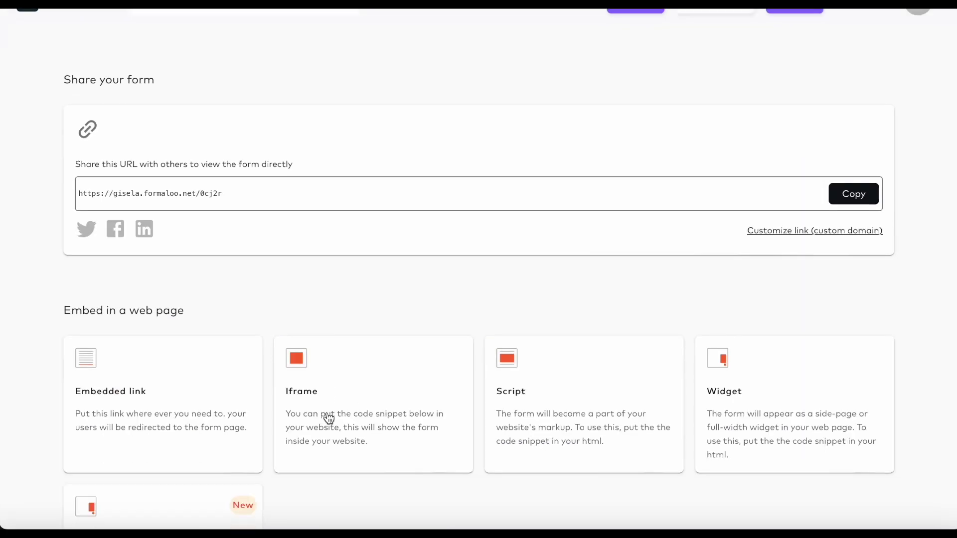
pyautogui.click(357, 357)
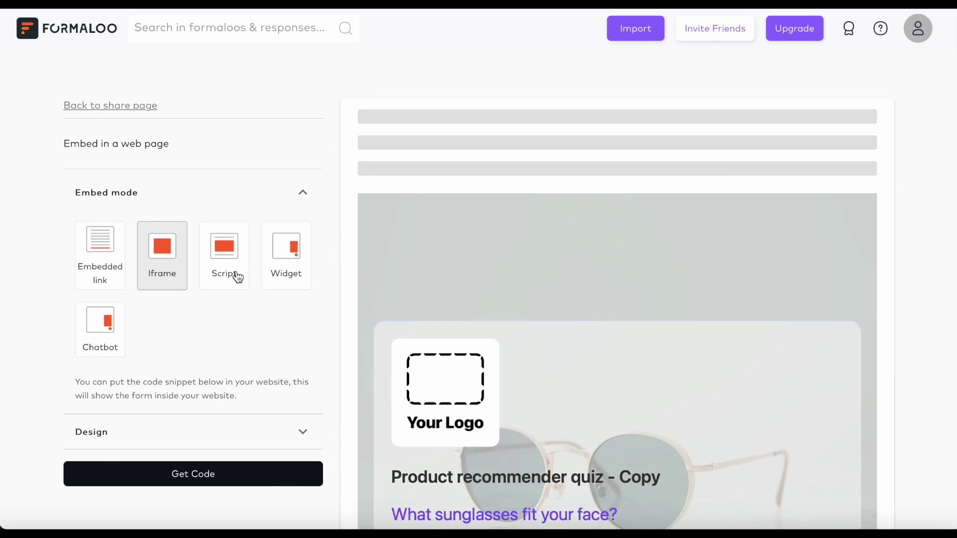
pyautogui.click(237, 275)
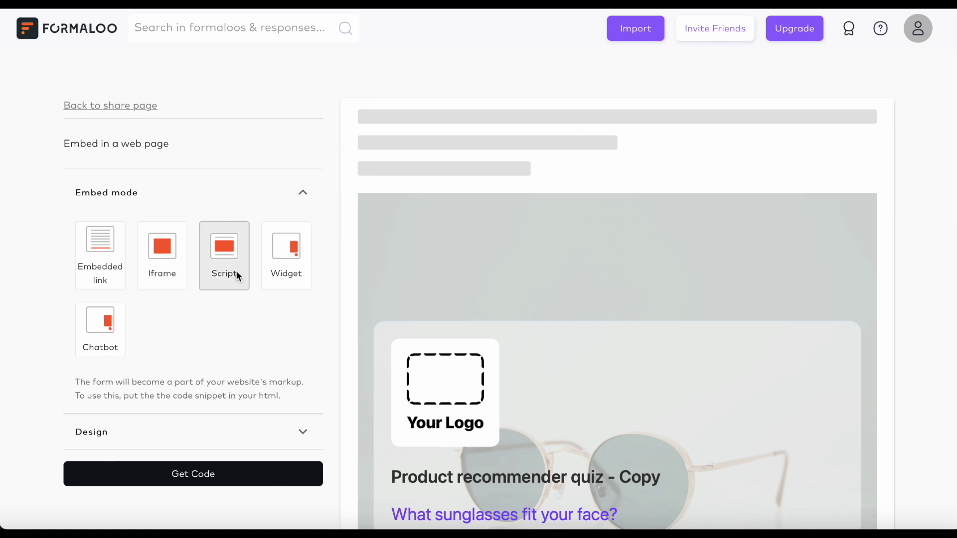
pyautogui.click(279, 278)
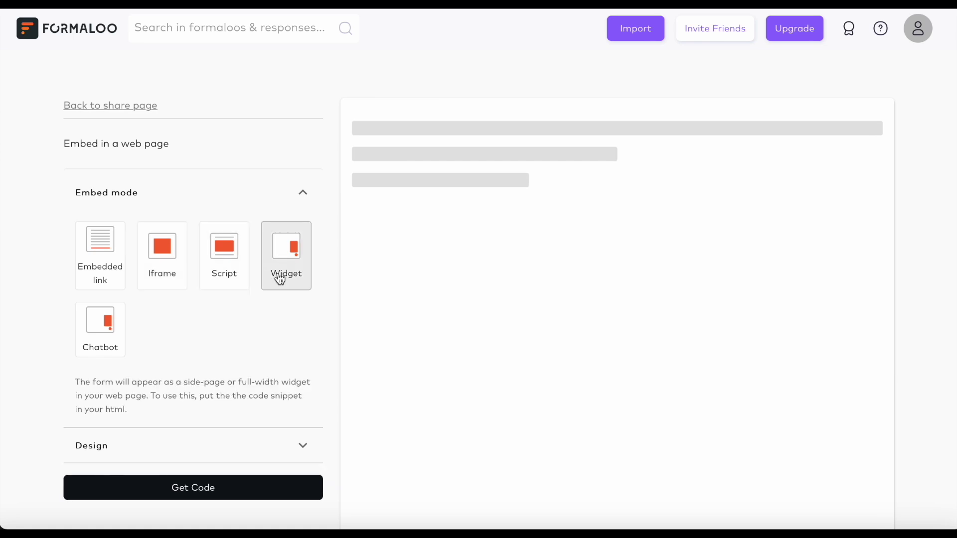
pyautogui.click(238, 490)
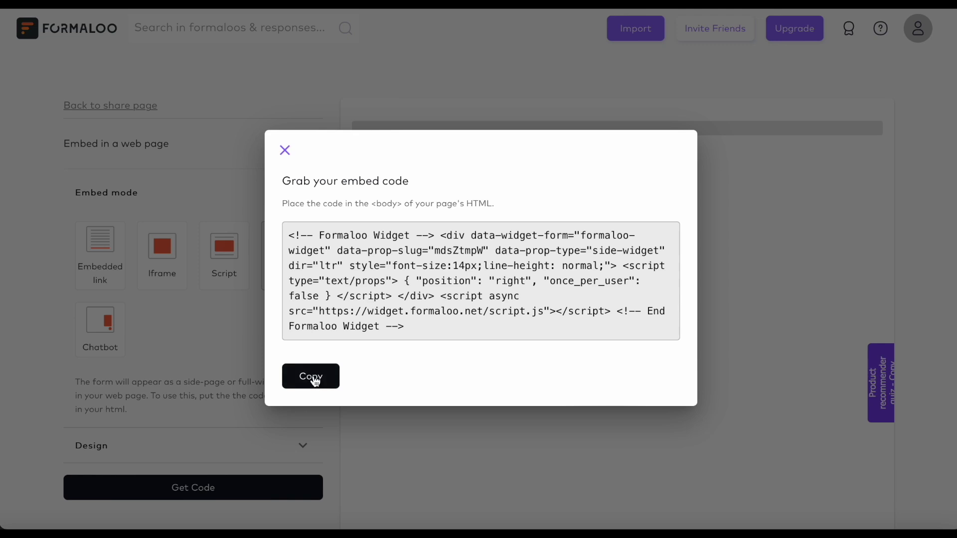
pyautogui.click(285, 151)
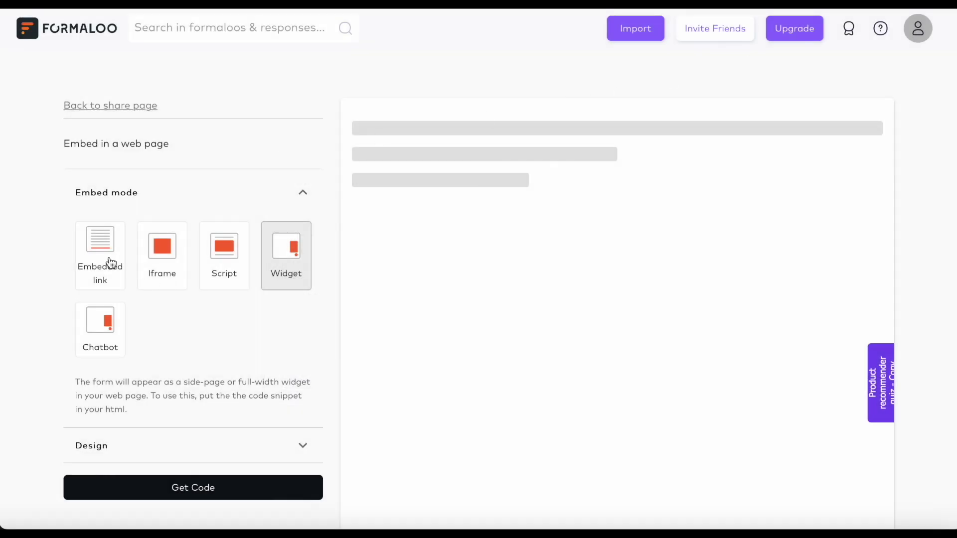
pyautogui.click(110, 263)
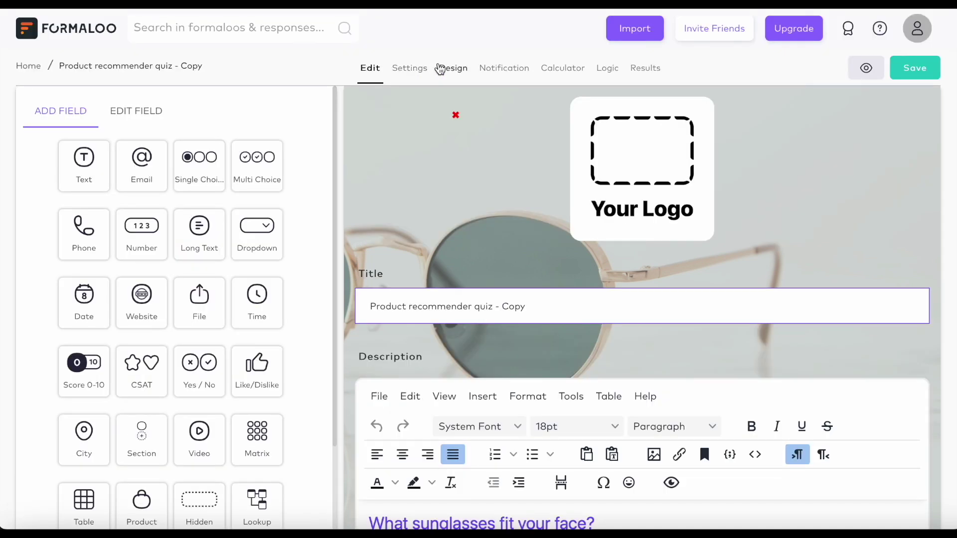
# Step: Enable a notification email for each response and start entering a Forward to address
pyautogui.click(497, 70)
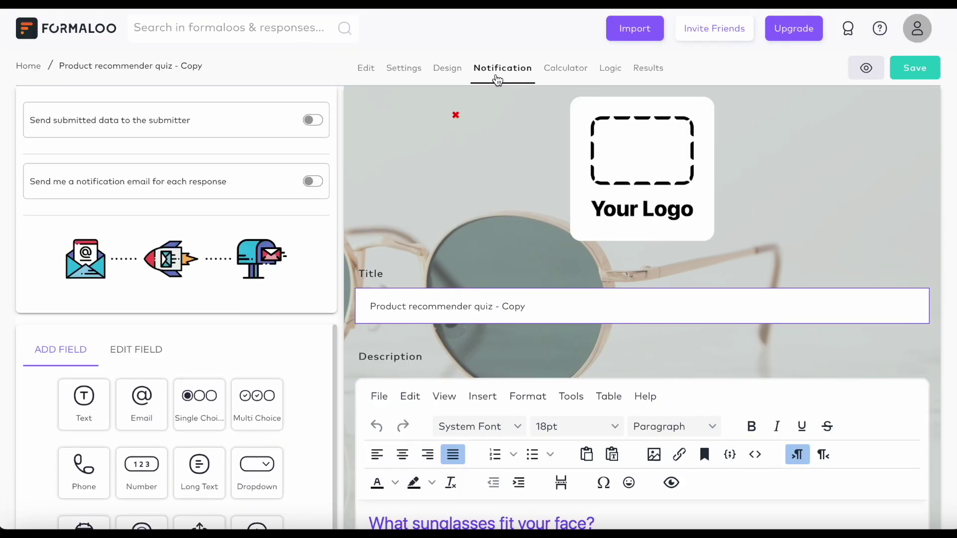
pyautogui.click(311, 184)
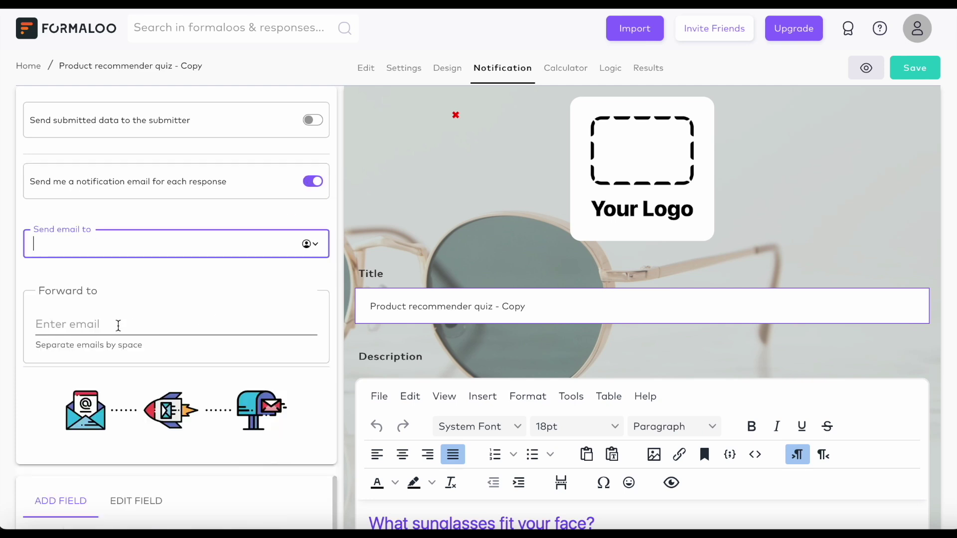
pyautogui.click(118, 326)
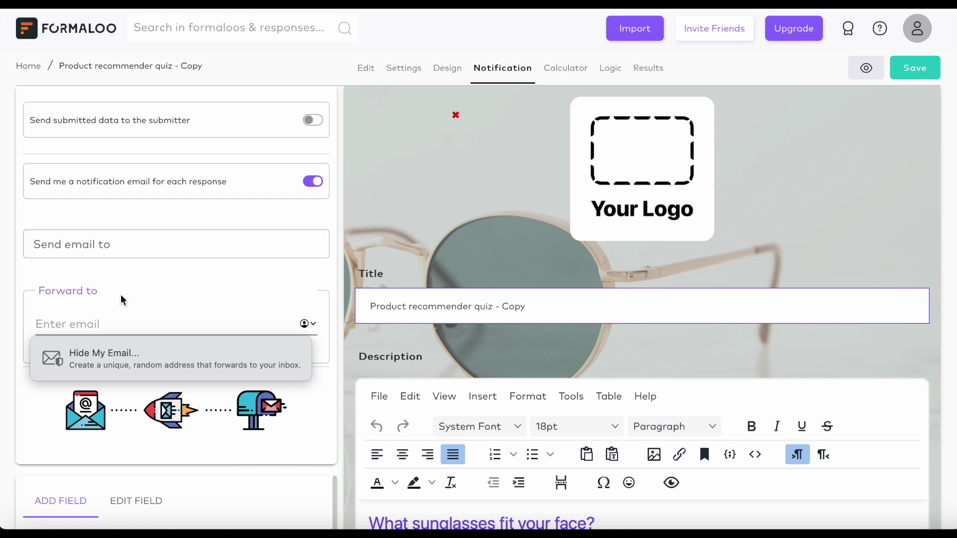
# Step: Add a Product field from the ADD FIELD palette, then go to the form's Settings
pyautogui.scroll(-4, 408, 329)
pyautogui.scroll(-4, 409, 329)
pyautogui.scroll(-4, 408, 329)
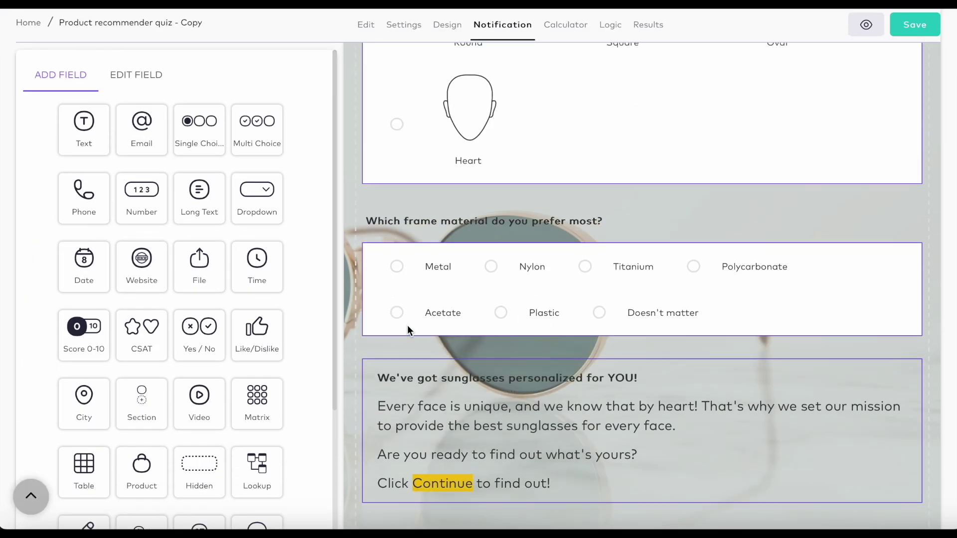
pyautogui.scroll(-3, 409, 329)
pyautogui.scroll(-1, 409, 330)
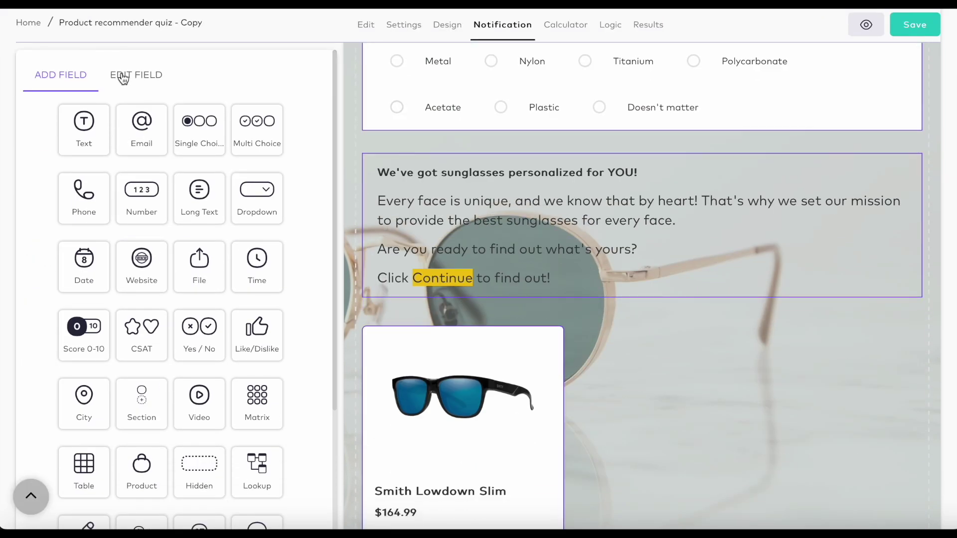
pyautogui.scroll(-2, 140, 257)
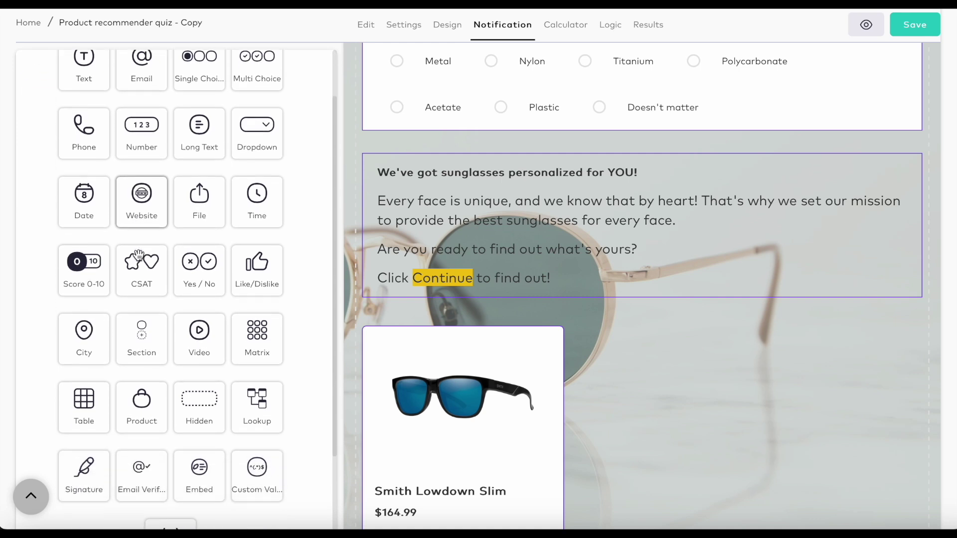
pyautogui.scroll(-2, 140, 255)
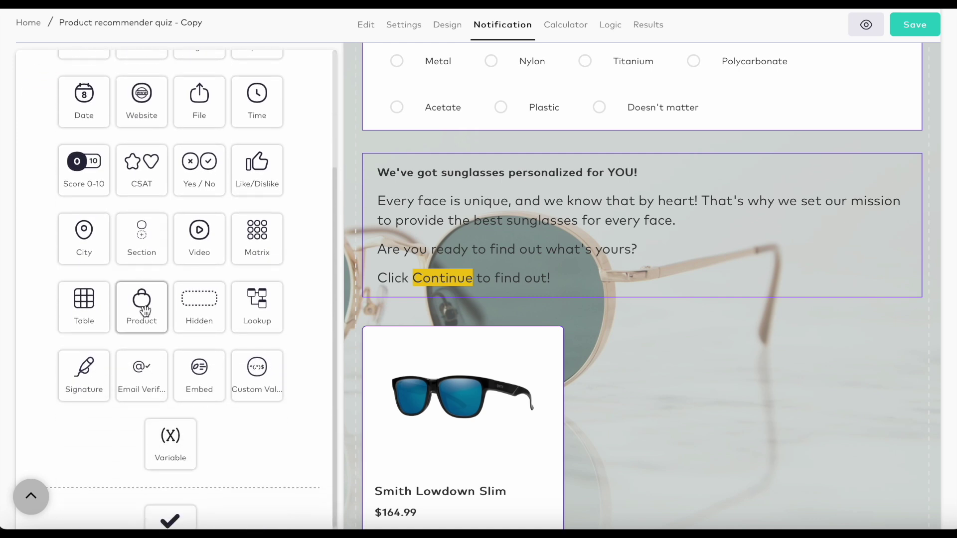
pyautogui.click(145, 311)
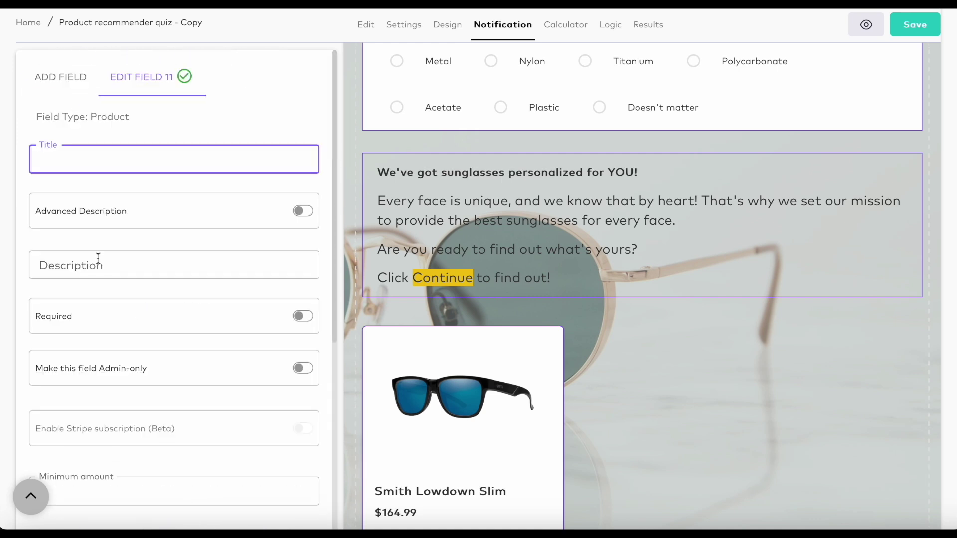
pyautogui.click(412, 30)
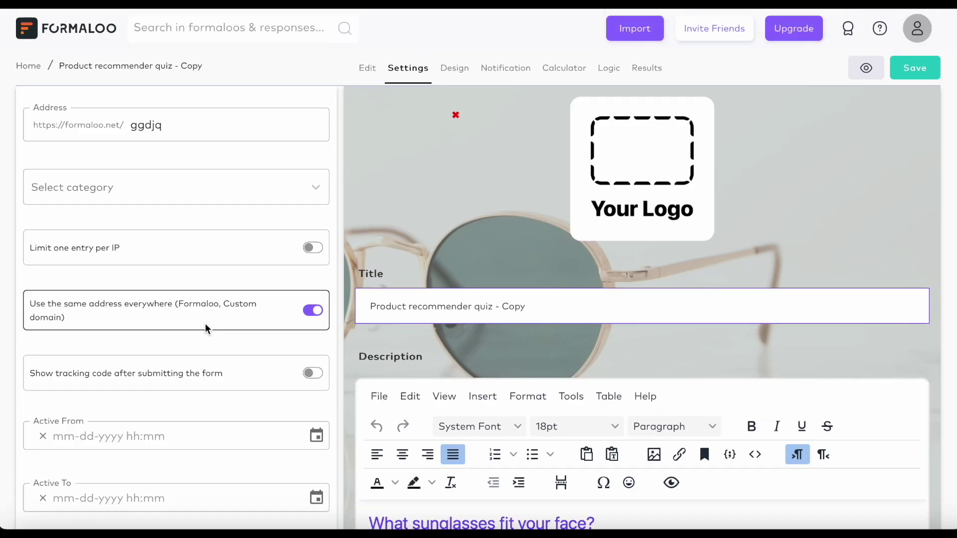
# Step: Turn on Form with payment and view the payment method list without choosing one
pyautogui.scroll(-2, 207, 329)
pyautogui.scroll(-2, 206, 324)
pyautogui.scroll(-2, 208, 327)
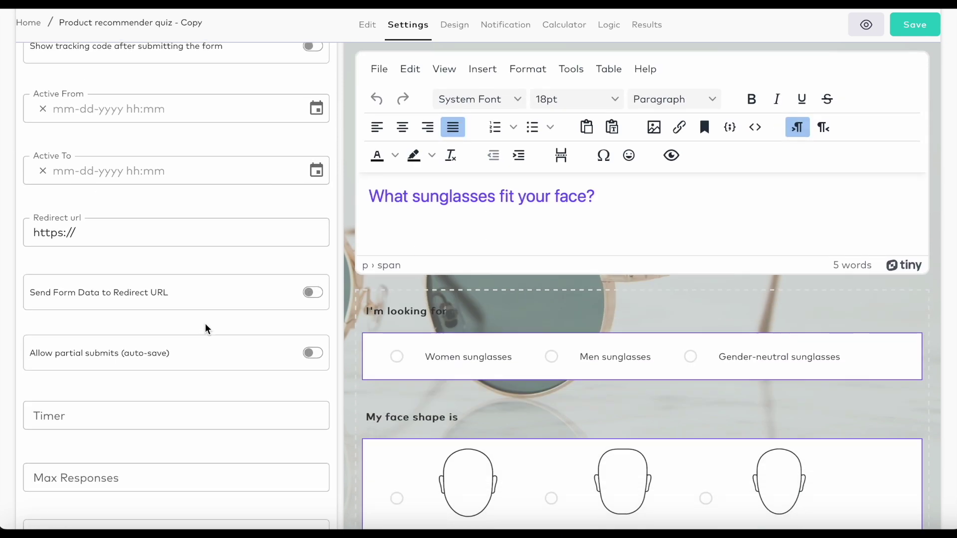
pyautogui.scroll(-1, 269, 320)
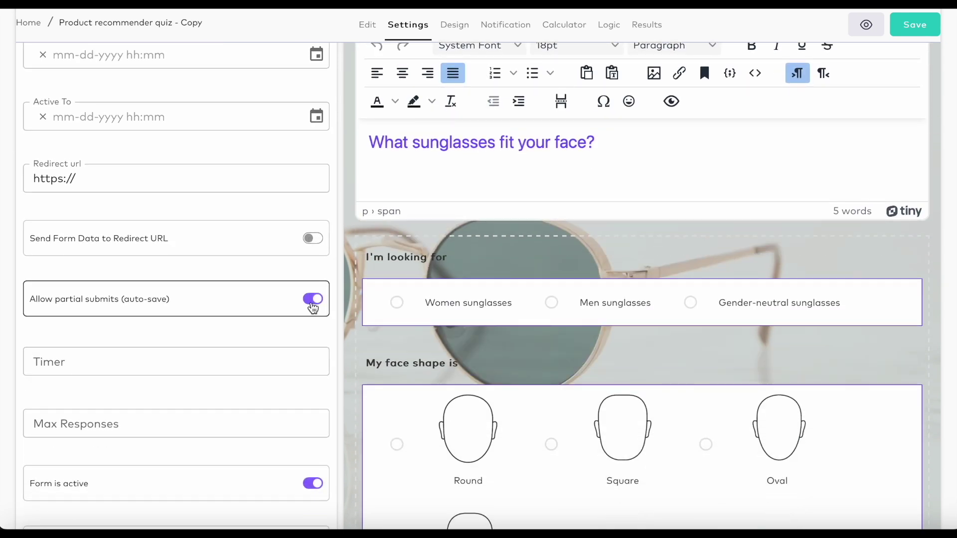
pyautogui.scroll(-2, 310, 307)
pyautogui.scroll(-2, 312, 309)
pyautogui.scroll(-1, 312, 324)
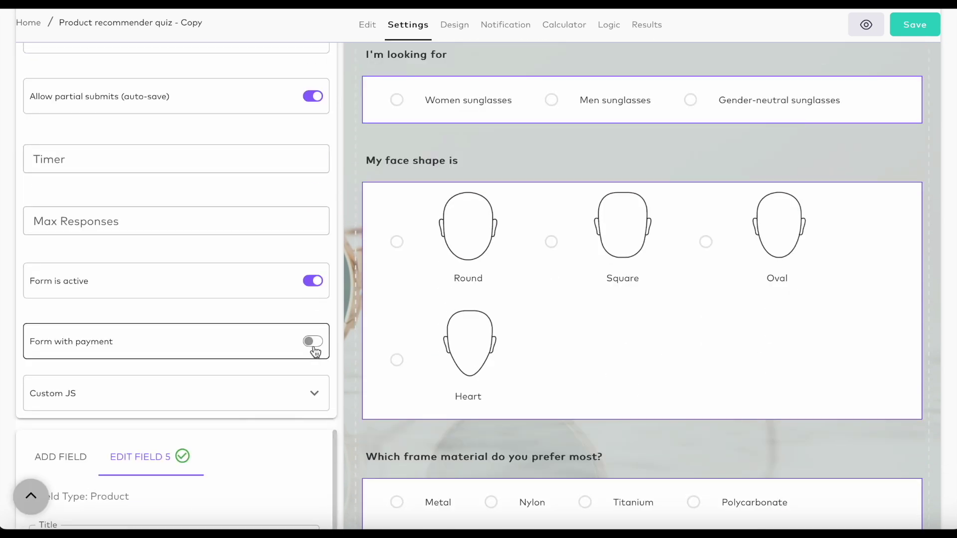
pyautogui.click(315, 347)
pyautogui.scroll(-1, 279, 396)
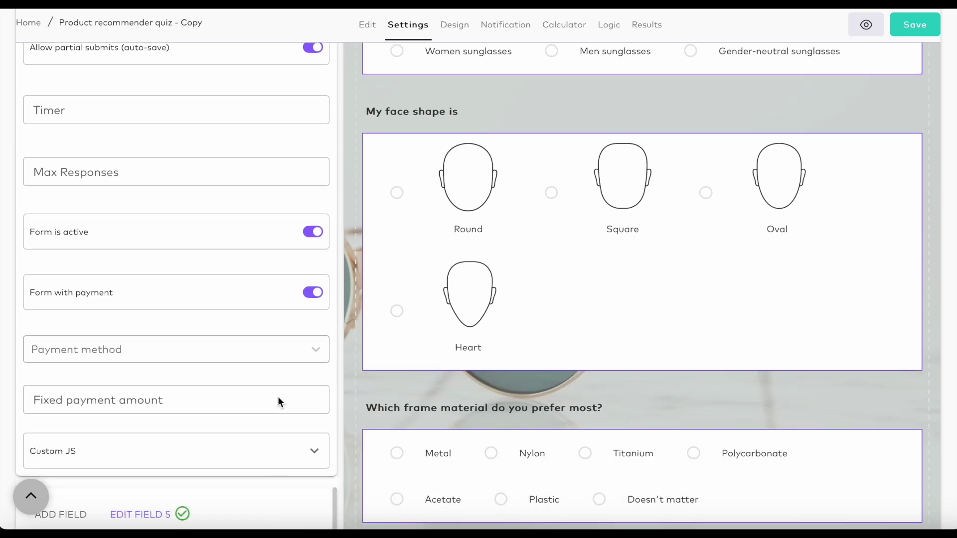
pyautogui.click(313, 353)
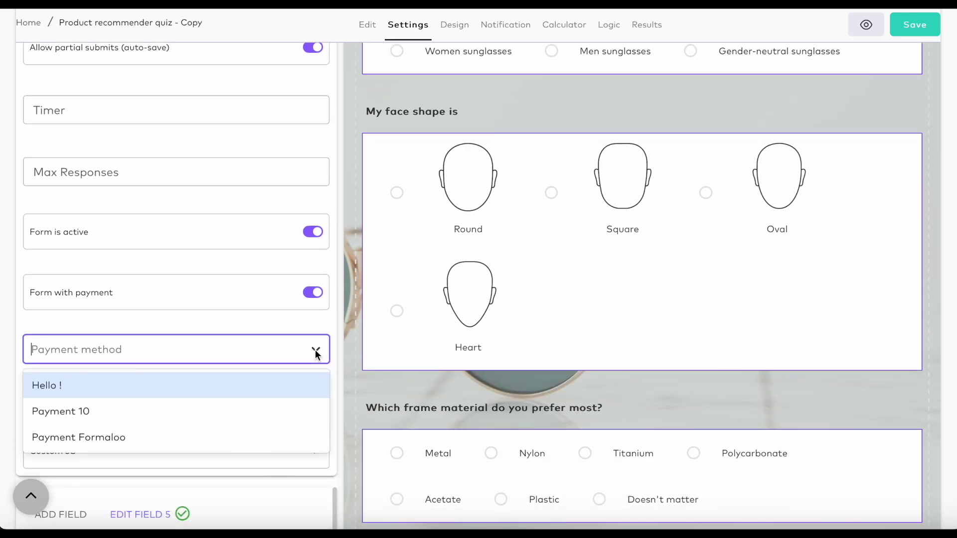
pyautogui.click(316, 354)
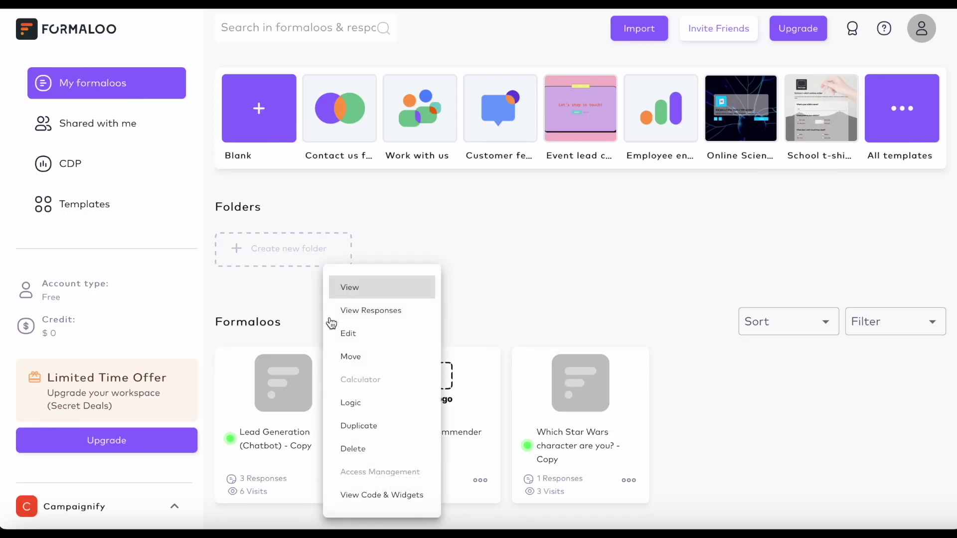
pyautogui.click(355, 290)
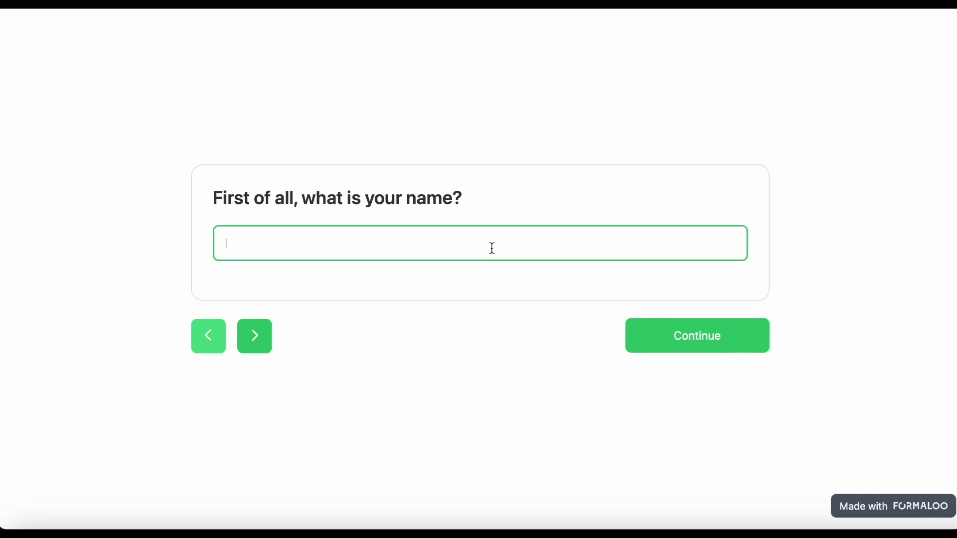
pyautogui.write('Gisel')
pyautogui.press('Return')
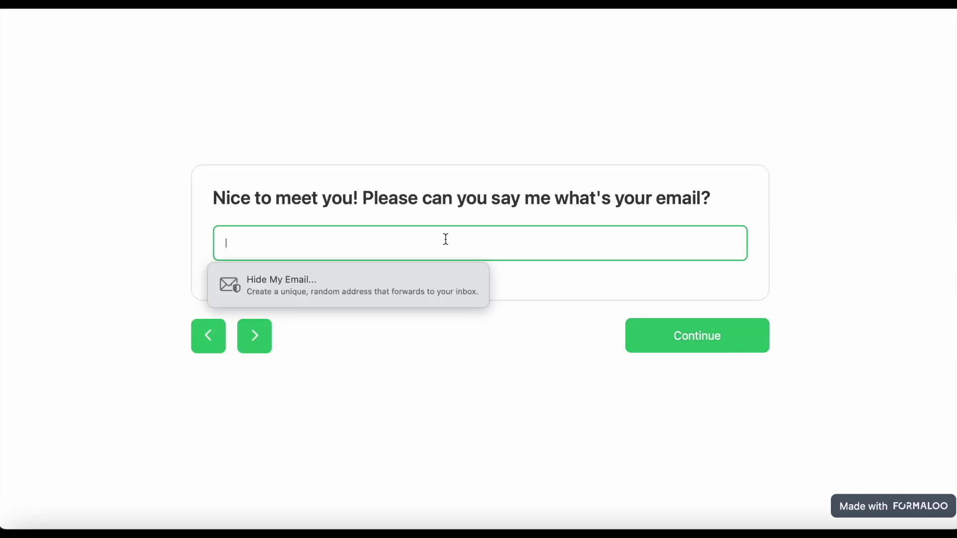
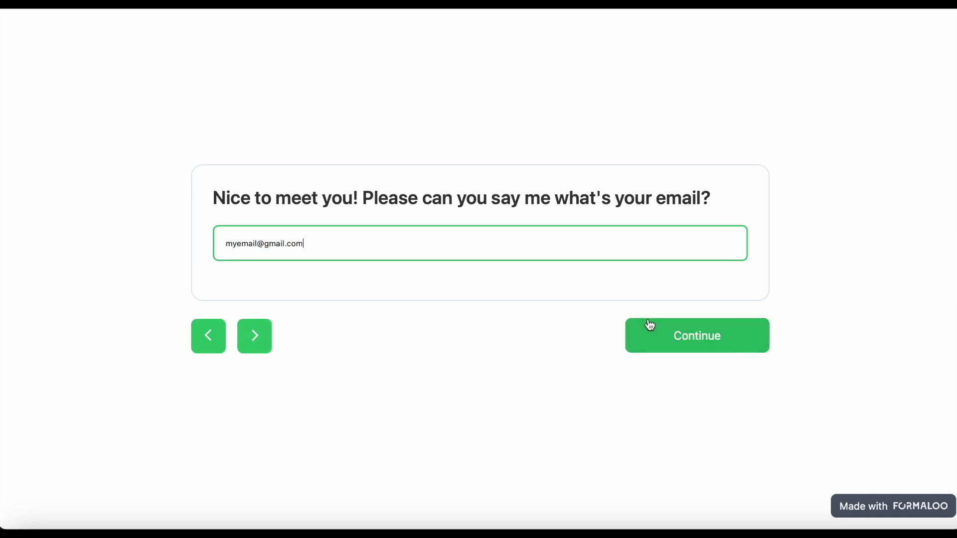
pyautogui.click(649, 324)
pyautogui.click(319, 212)
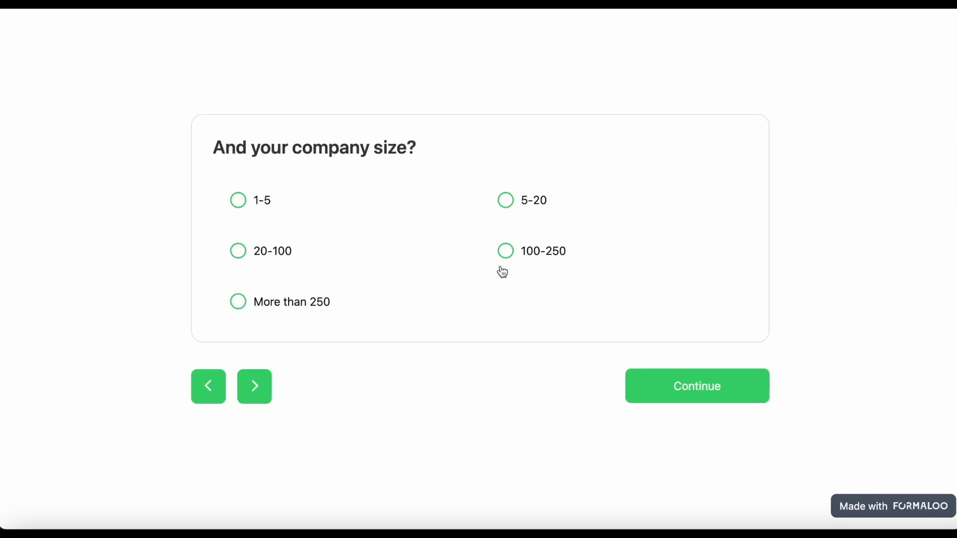
pyautogui.click(510, 264)
pyautogui.click(507, 228)
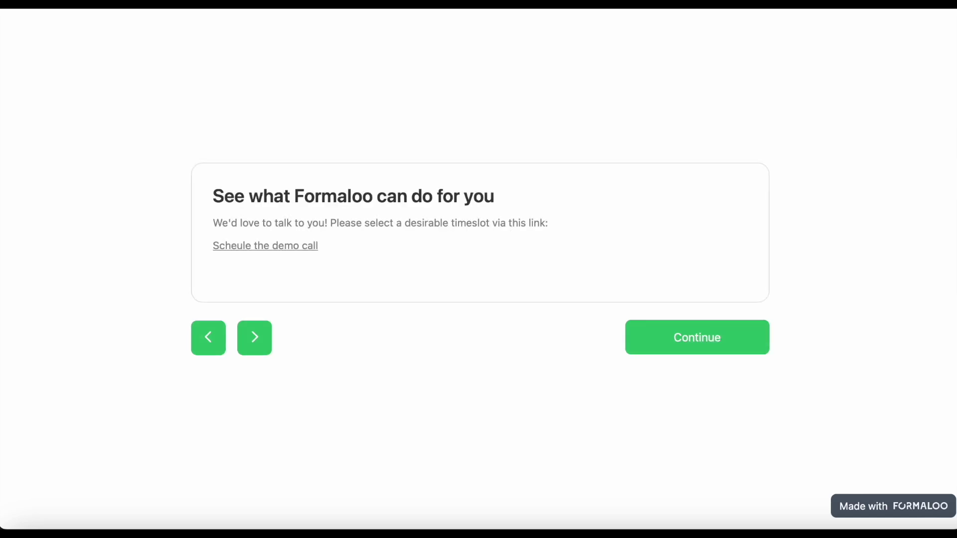
pyautogui.click(661, 354)
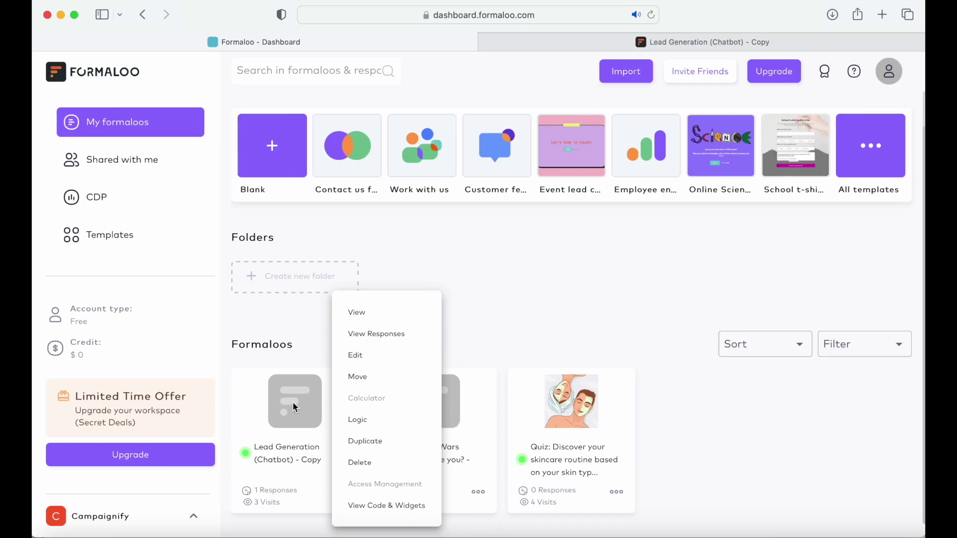
# Step: Open the chatbot copy's Results and scroll across every column of the test submission record
pyautogui.click(292, 402)
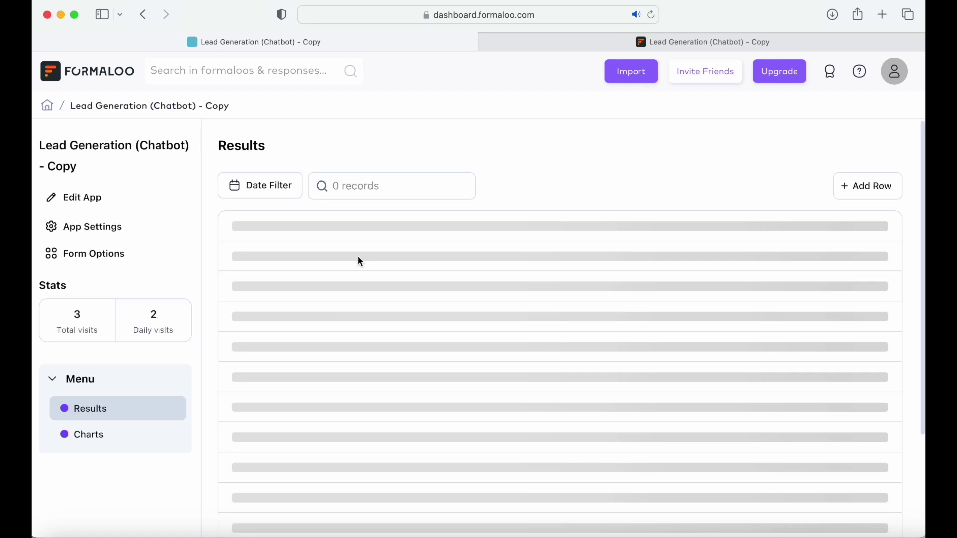
pyautogui.hscroll(1, 360, 262)
pyautogui.hscroll(5, 361, 262)
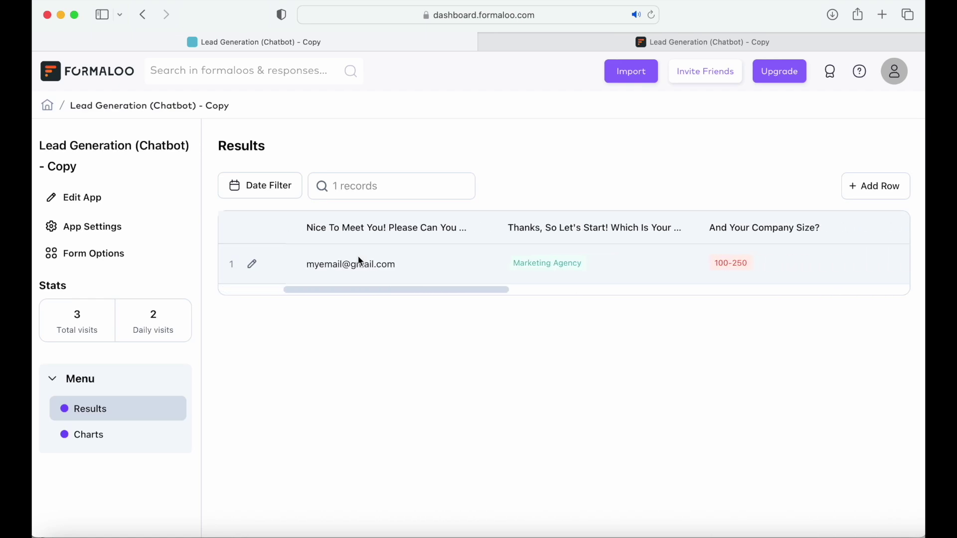
pyautogui.hscroll(2, 361, 262)
pyautogui.hscroll(2, 361, 262)
pyautogui.hscroll(2, 360, 261)
pyautogui.hscroll(1, 361, 262)
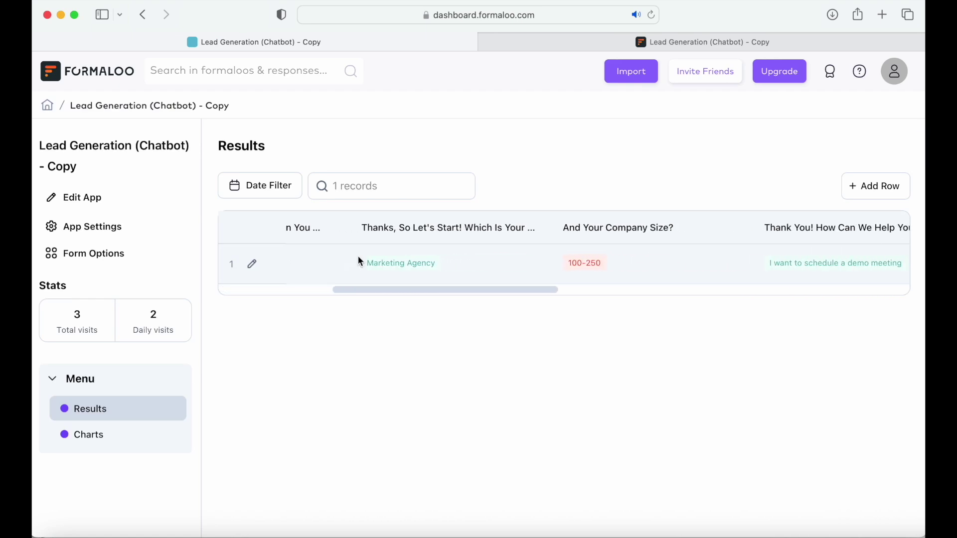
pyautogui.hscroll(2, 361, 262)
pyautogui.hscroll(4, 360, 261)
pyautogui.hscroll(4, 360, 261)
pyautogui.hscroll(1, 361, 262)
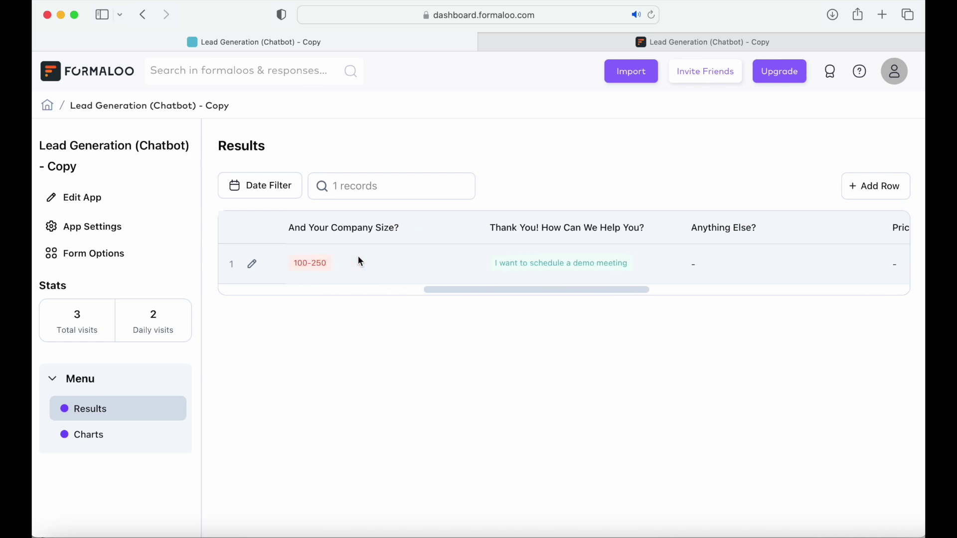
pyautogui.hscroll(2, 361, 261)
pyautogui.hscroll(3, 361, 261)
pyautogui.hscroll(1, 360, 262)
pyautogui.hscroll(3, 360, 262)
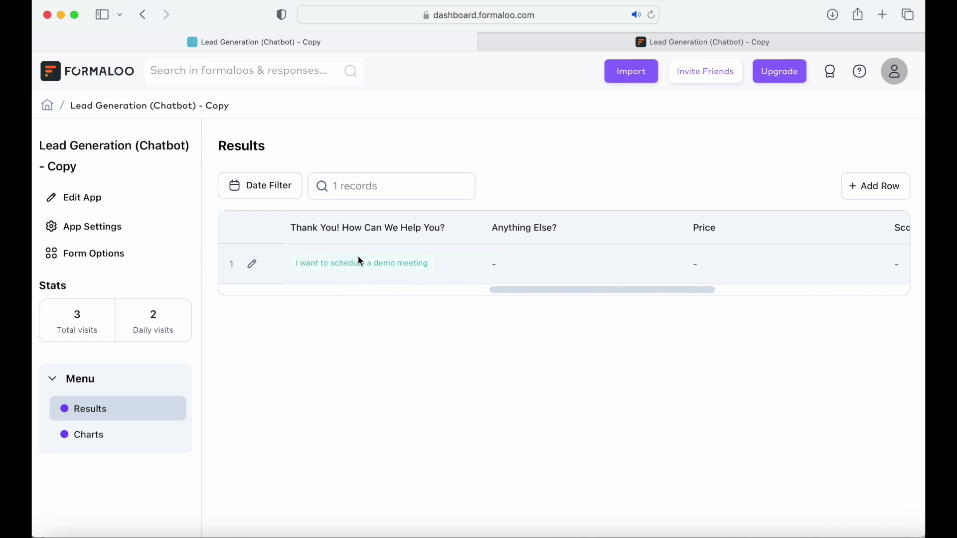
pyautogui.hscroll(3, 361, 262)
pyautogui.hscroll(1, 361, 261)
pyautogui.hscroll(2, 360, 262)
pyautogui.hscroll(2, 361, 262)
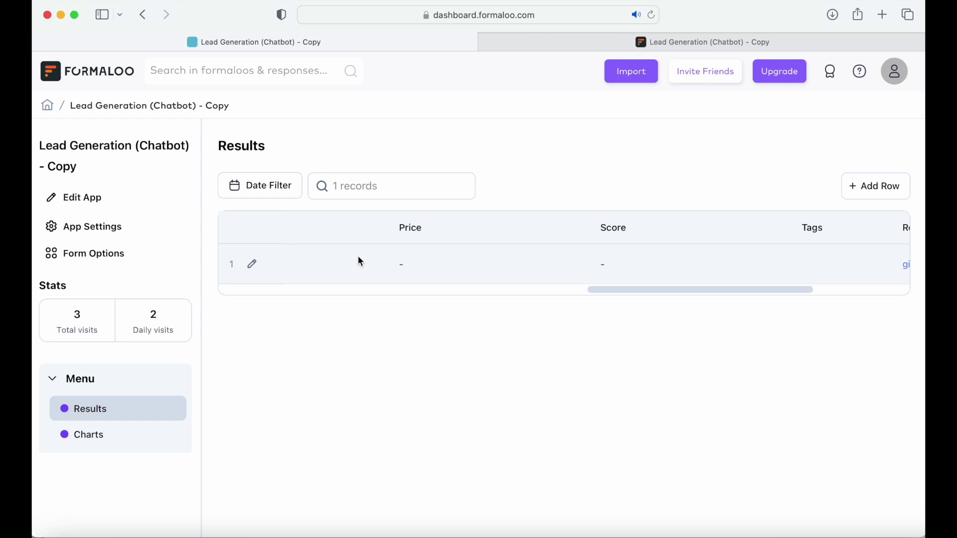
pyautogui.hscroll(1, 360, 262)
pyautogui.hscroll(2, 361, 262)
pyautogui.hscroll(2, 361, 261)
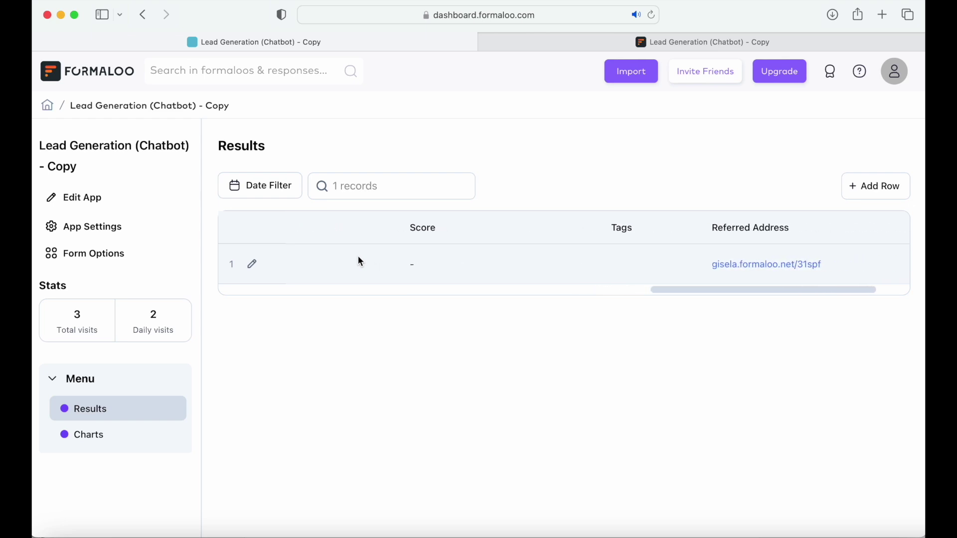
# Step: Add a new Show Data page titled 'Advanced chart' to the results app menu
pyautogui.click(102, 207)
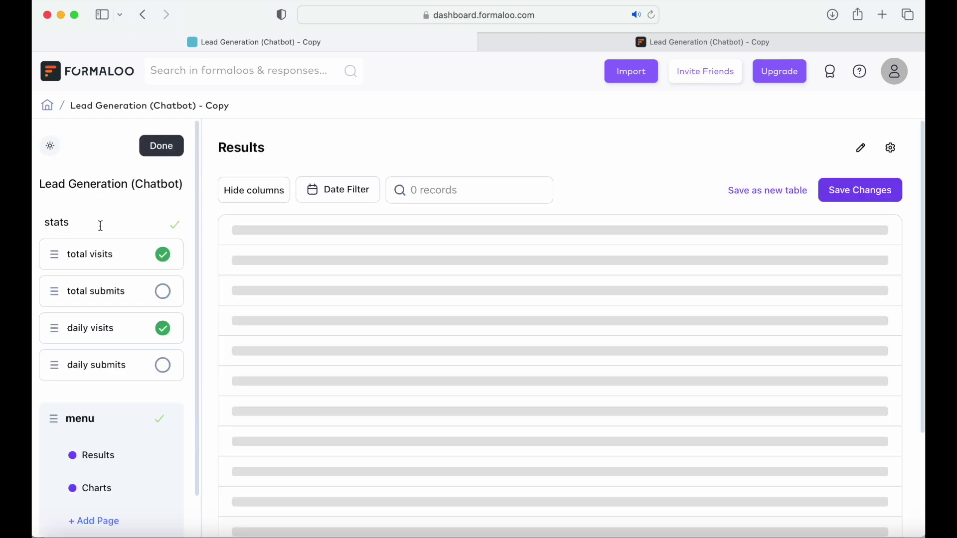
pyautogui.click(112, 461)
pyautogui.click(95, 479)
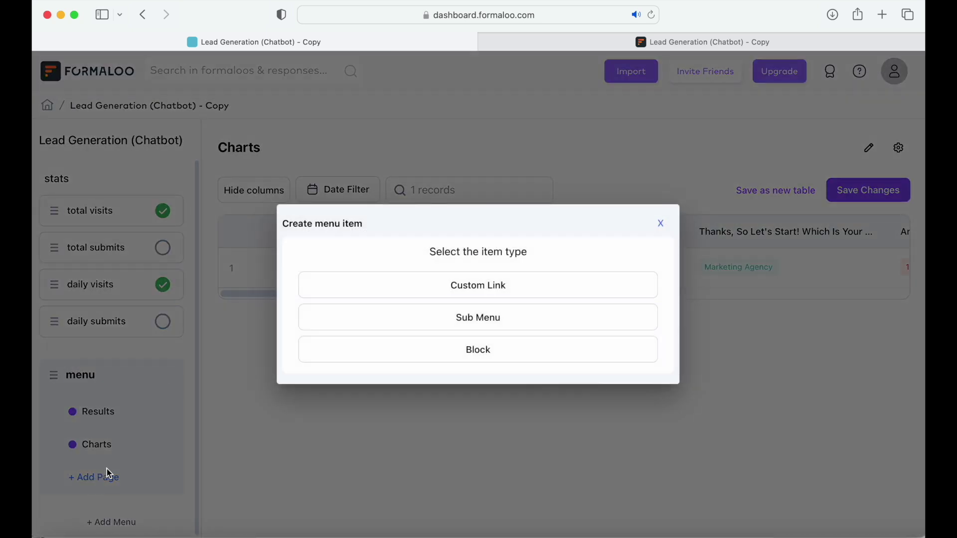
pyautogui.click(429, 352)
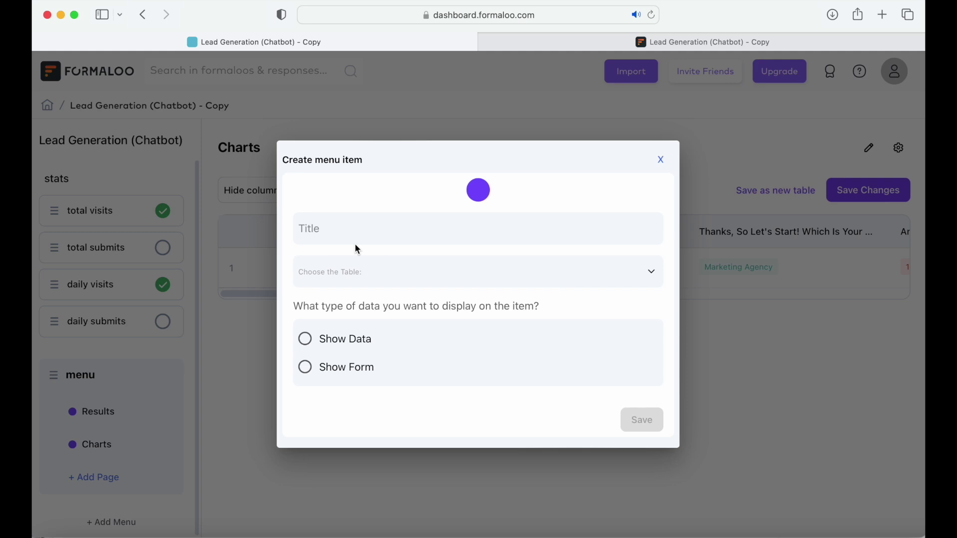
pyautogui.click(348, 341)
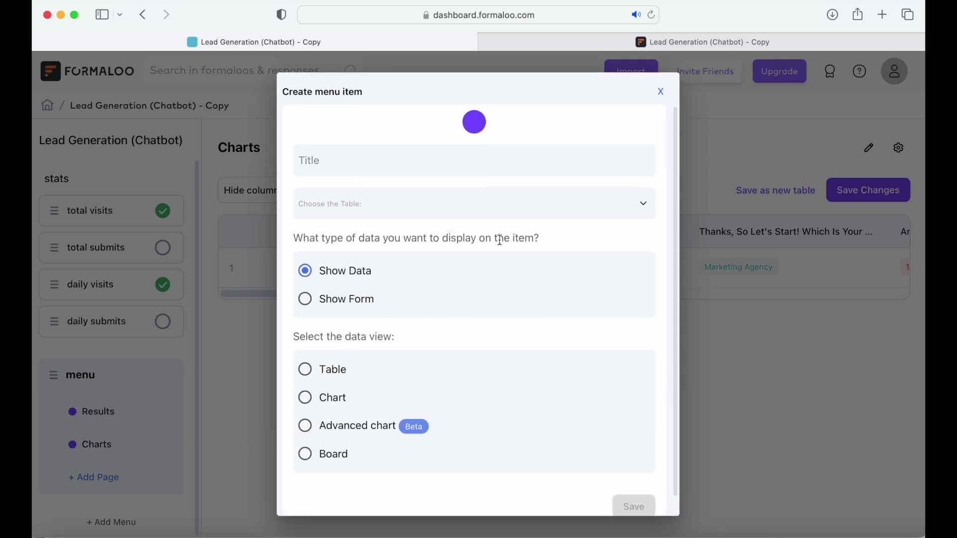
pyautogui.click(629, 207)
pyautogui.click(638, 161)
pyautogui.write('Advanced chart')
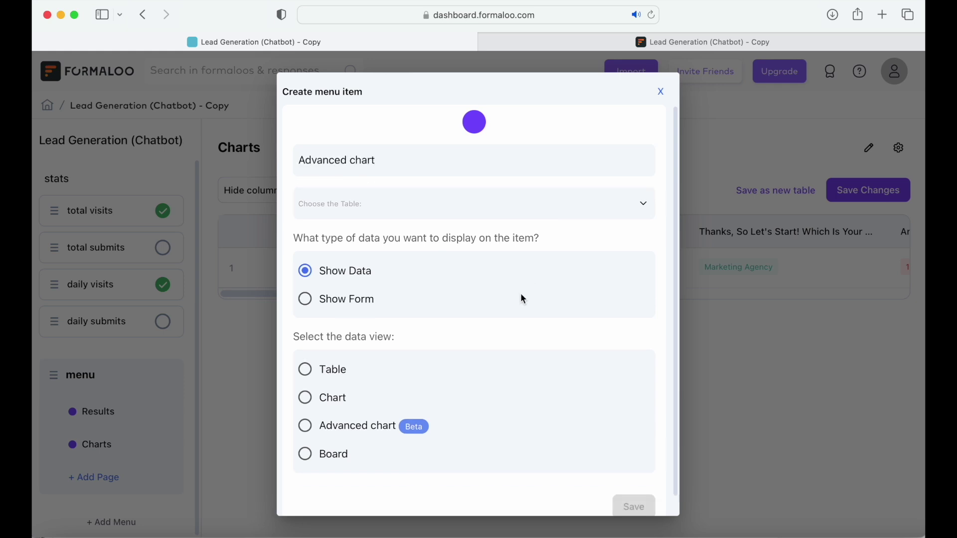
# Step: Chart the Lead Generation (Chatbot) - Copy table as an advanced pie chart
pyautogui.scroll(-1, 523, 299)
pyautogui.click(641, 186)
pyautogui.click(458, 212)
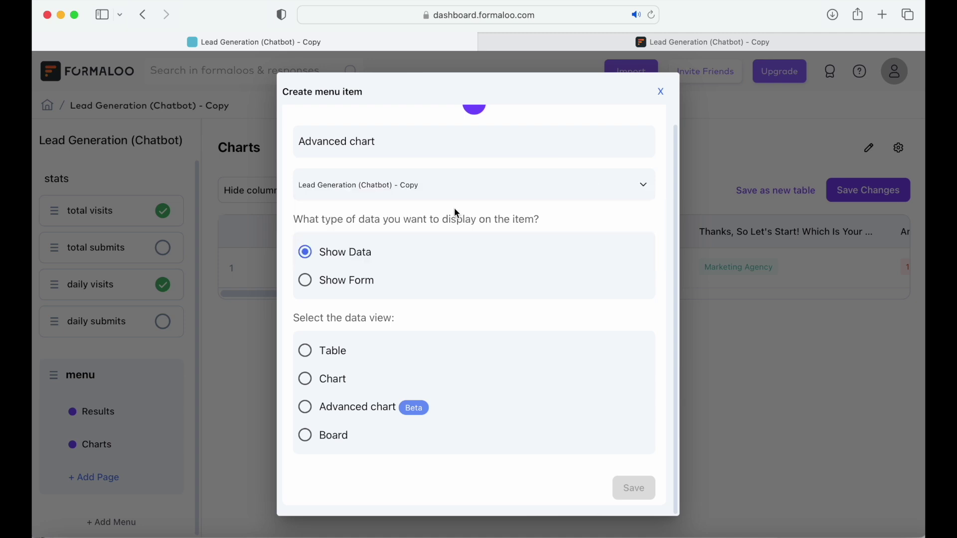
pyautogui.click(305, 408)
pyautogui.scroll(-3, 309, 393)
pyautogui.scroll(-1, 306, 359)
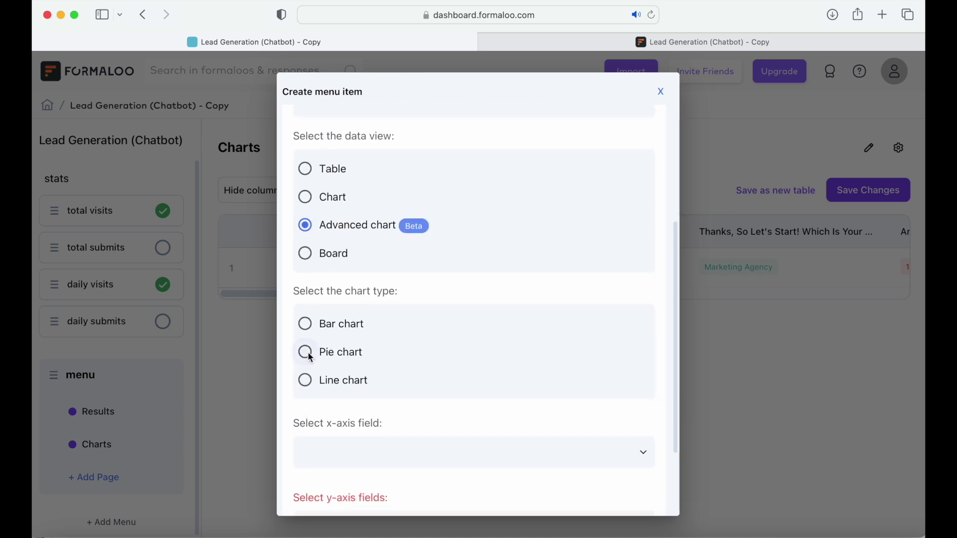
pyautogui.click(306, 353)
# Step: Set the pie chart's x-axis to the company industry question and add answer fields to the y-axis
pyautogui.scroll(-2, 474, 423)
pyautogui.scroll(-1, 475, 424)
pyautogui.click(644, 345)
pyautogui.click(593, 369)
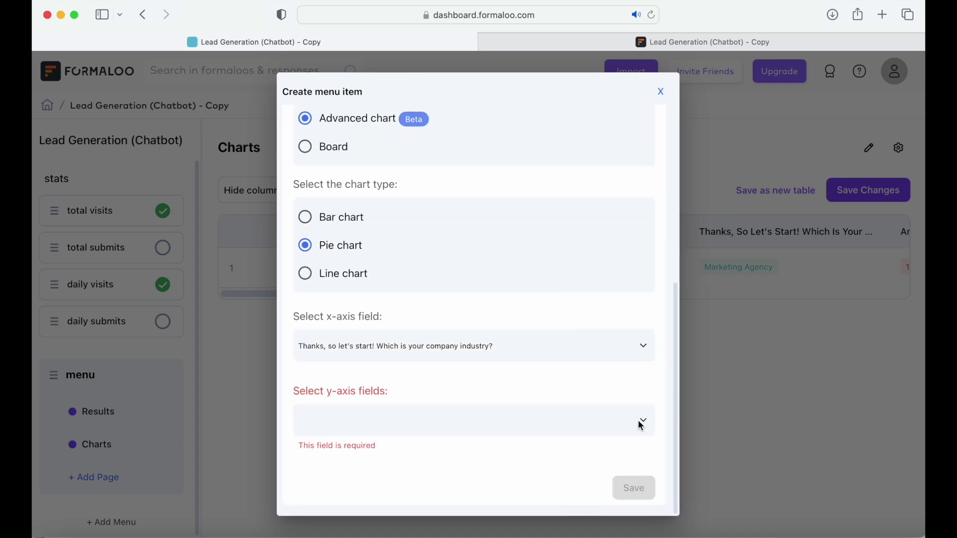
pyautogui.click(642, 420)
pyautogui.click(558, 473)
pyautogui.click(573, 459)
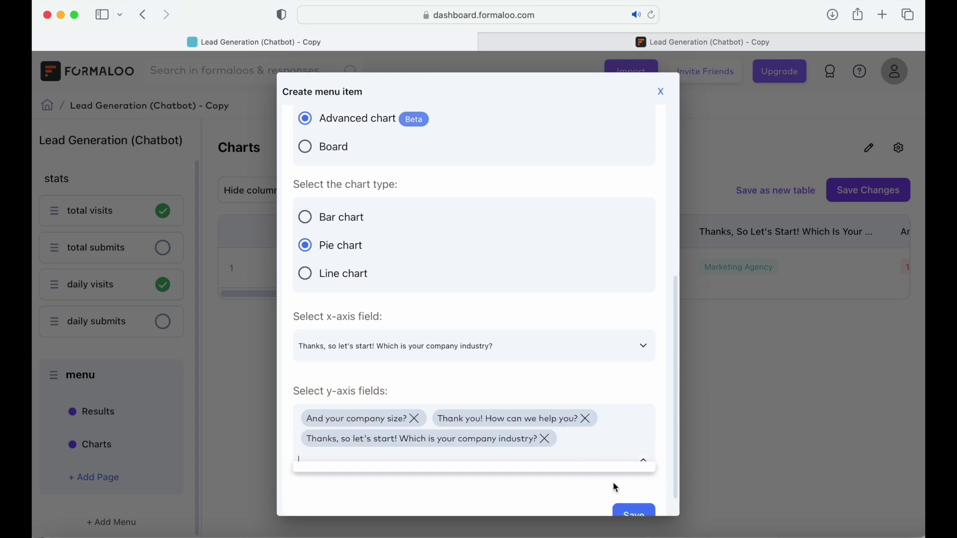
# Step: Save the Advanced chart page and bring up the Mini MBTI quiz copy's card options
pyautogui.scroll(-1, 623, 488)
pyautogui.click(633, 491)
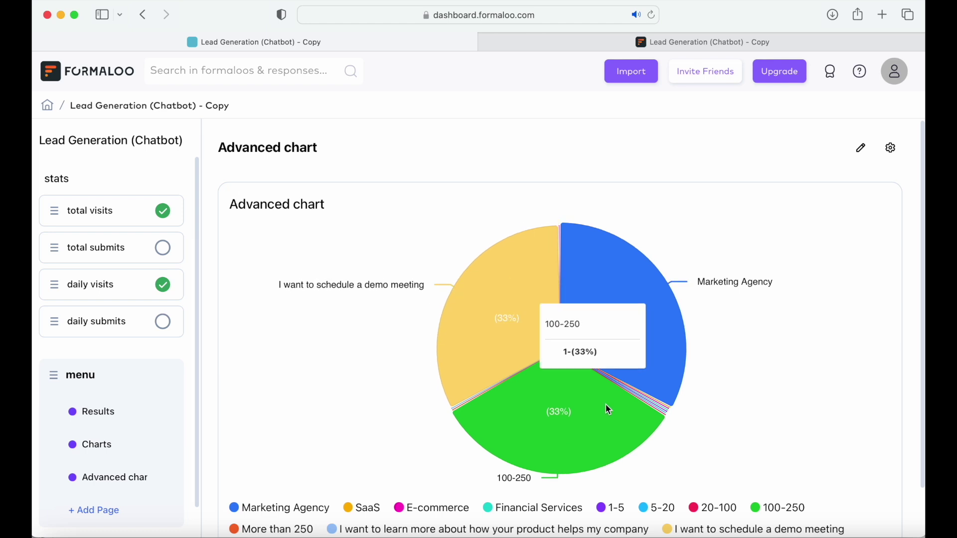
pyautogui.scroll(-2, 422, 422)
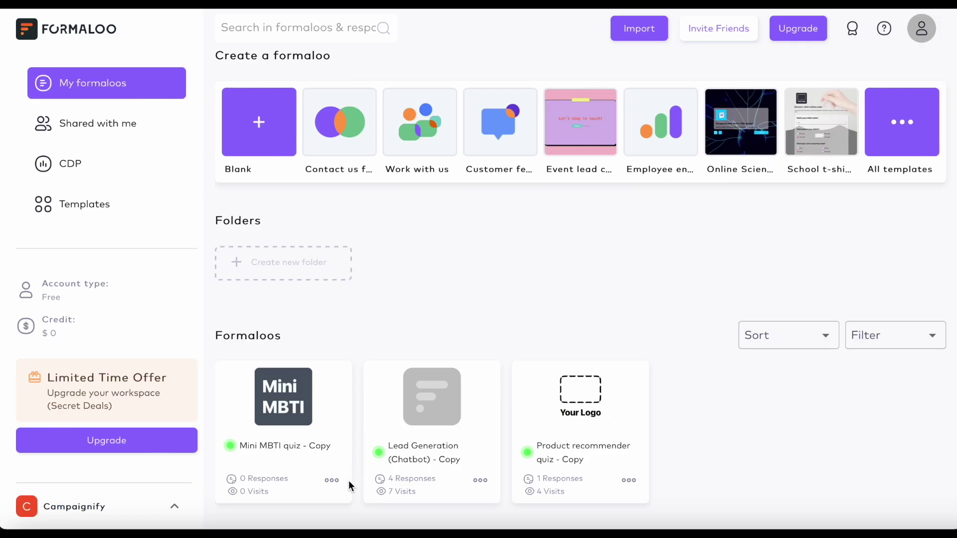
pyautogui.click(333, 480)
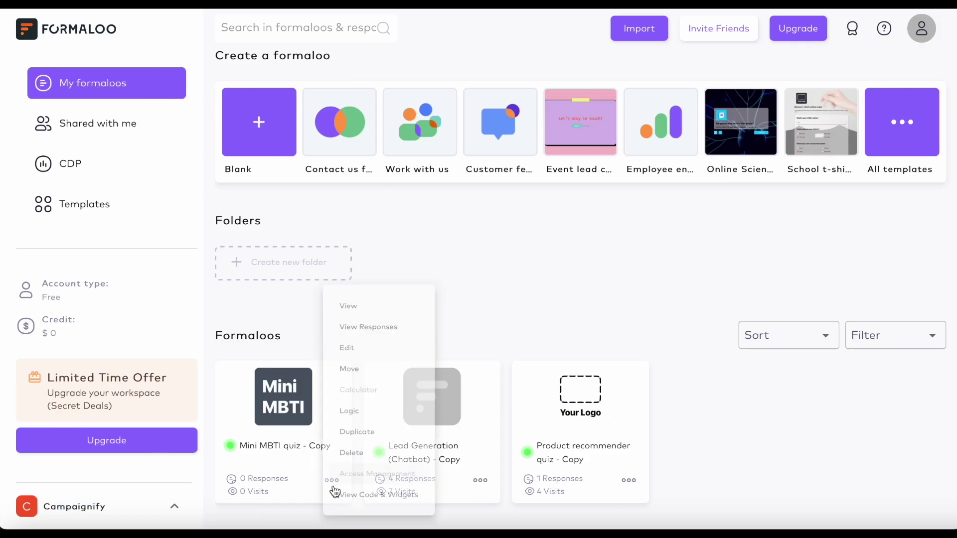
# Step: Open the Mini MBTI quiz copy in the editor and scroll down through its fields
pyautogui.click(363, 335)
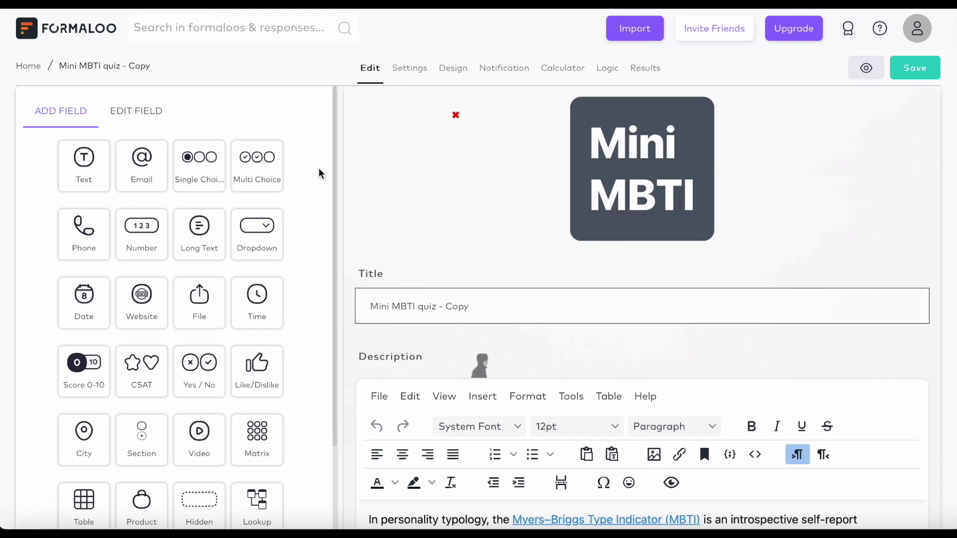
pyautogui.scroll(-3, 321, 175)
pyautogui.scroll(-2, 320, 174)
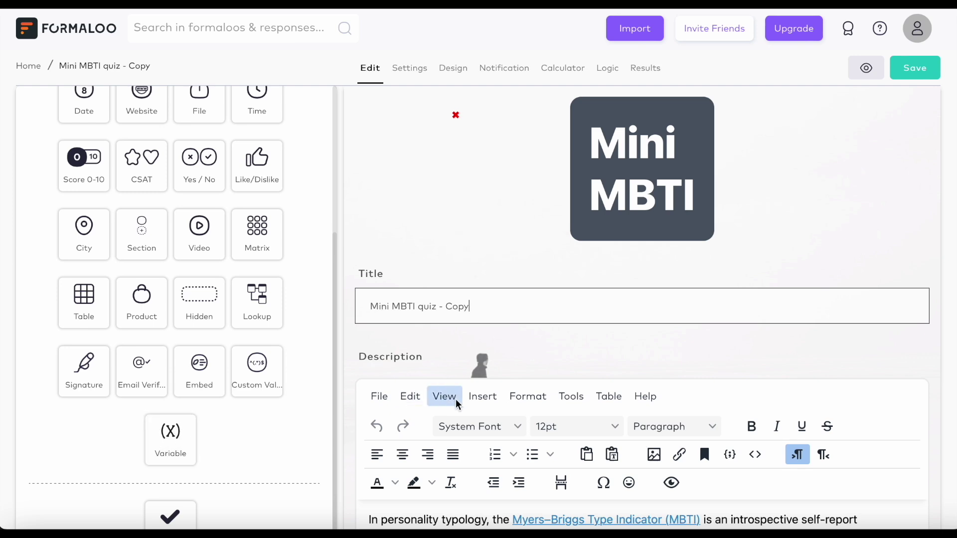
pyautogui.scroll(-5, 456, 401)
pyautogui.scroll(-5, 457, 401)
pyautogui.scroll(-4, 458, 402)
pyautogui.scroll(-4, 457, 403)
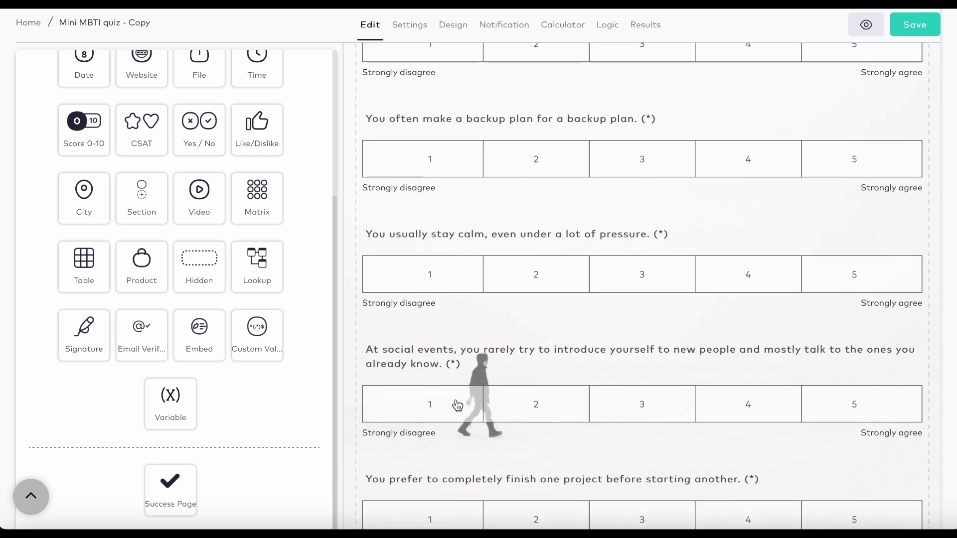
pyautogui.scroll(-5, 457, 405)
pyautogui.scroll(-5, 457, 405)
pyautogui.scroll(-4, 458, 404)
pyautogui.scroll(-3, 457, 399)
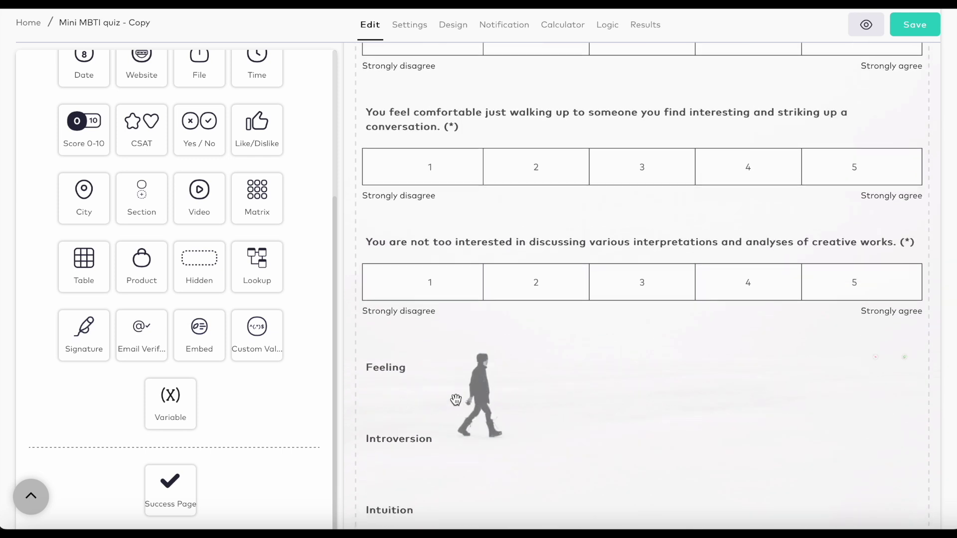
pyautogui.scroll(-3, 456, 320)
pyautogui.scroll(-1, 453, 311)
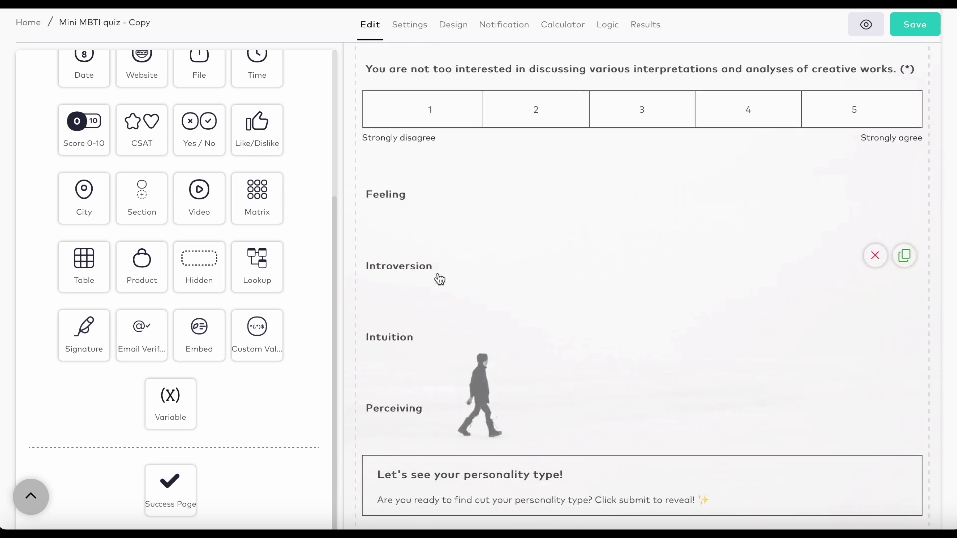
pyautogui.scroll(-1, 440, 406)
pyautogui.scroll(-4, 440, 406)
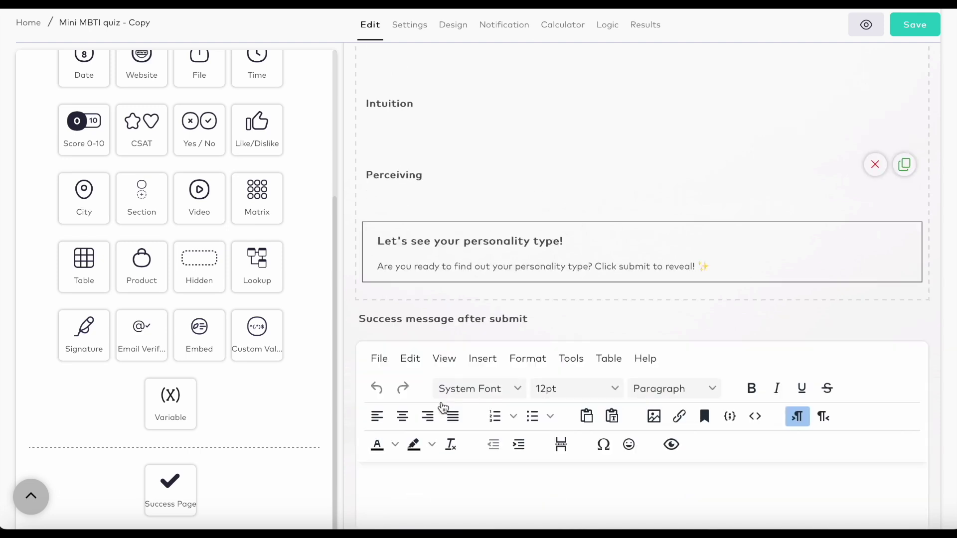
pyautogui.scroll(-5, 443, 407)
pyautogui.scroll(-5, 443, 408)
pyautogui.scroll(-1, 443, 408)
pyautogui.scroll(-3, 443, 408)
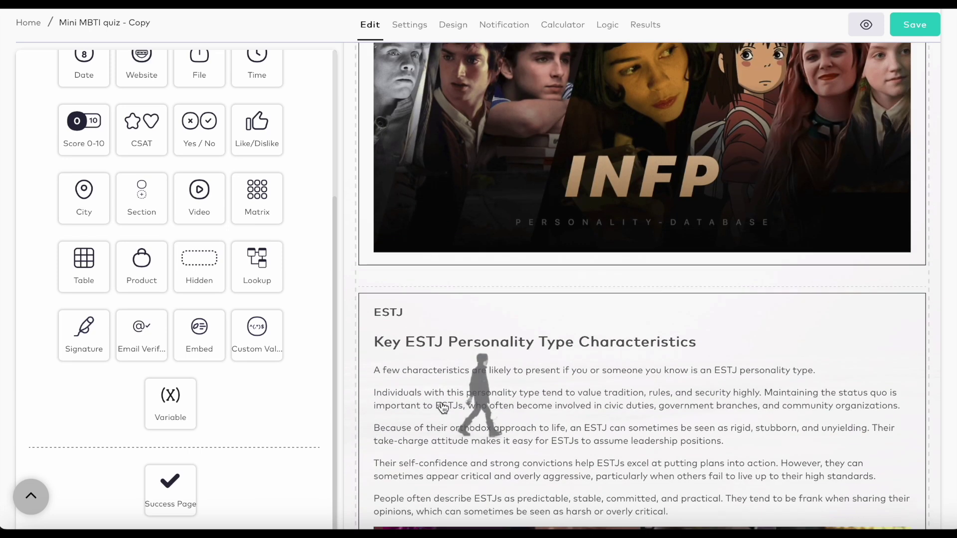
pyautogui.scroll(-3, 443, 407)
pyautogui.scroll(-5, 443, 407)
pyautogui.scroll(-4, 443, 408)
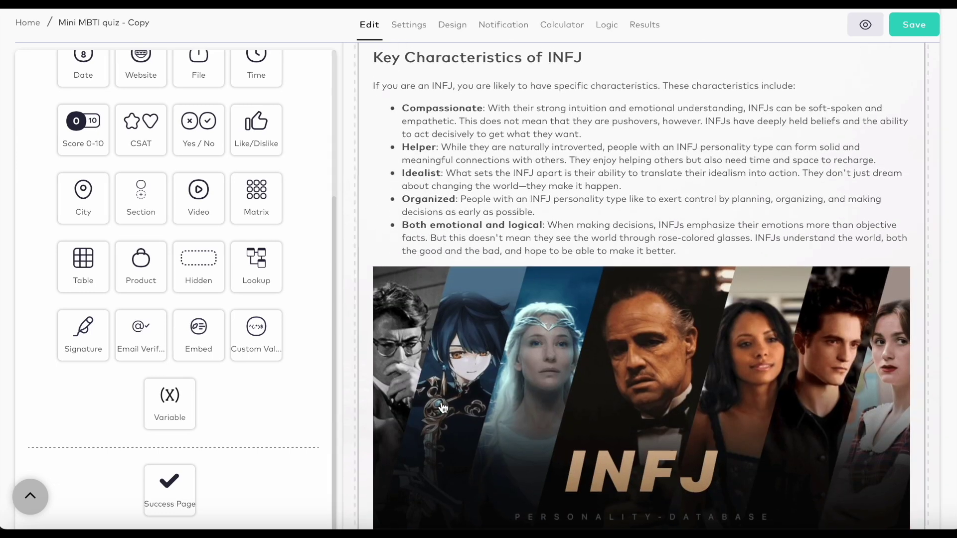
# Step: Bring up the Edit Field settings of the Introversion variable
pyautogui.scroll(10, 443, 407)
pyautogui.scroll(10, 443, 408)
pyautogui.scroll(5, 441, 405)
pyautogui.scroll(3, 441, 399)
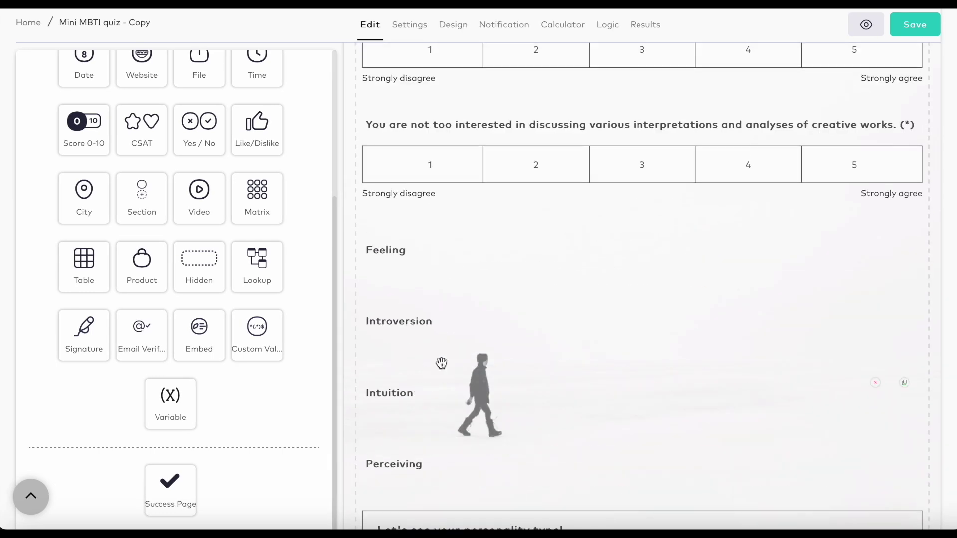
pyautogui.scroll(3, 441, 362)
pyautogui.click(442, 338)
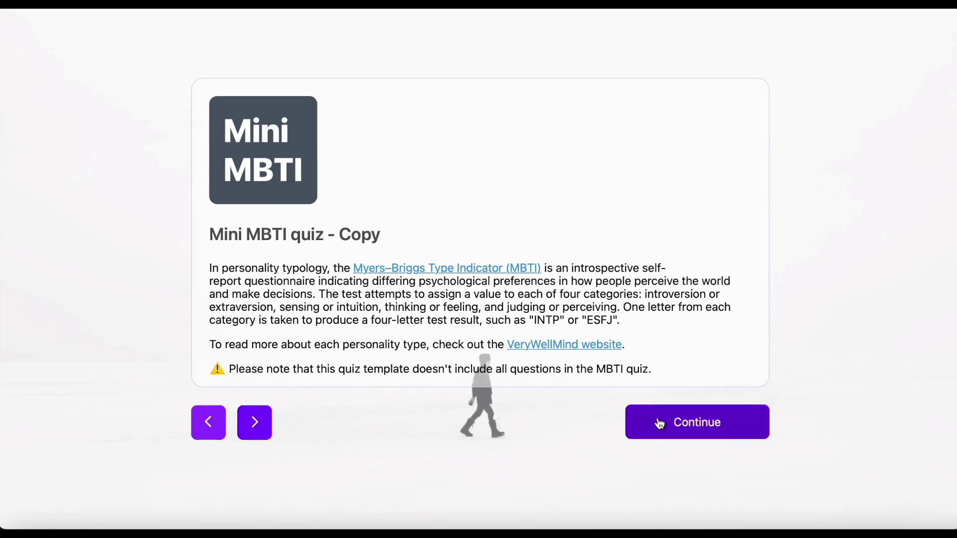
# Step: Start the quiz and rate the ten statements 4, 3, 4, 4, 3, 3, 4, 3, 5, 5
pyautogui.click(661, 424)
pyautogui.click(614, 246)
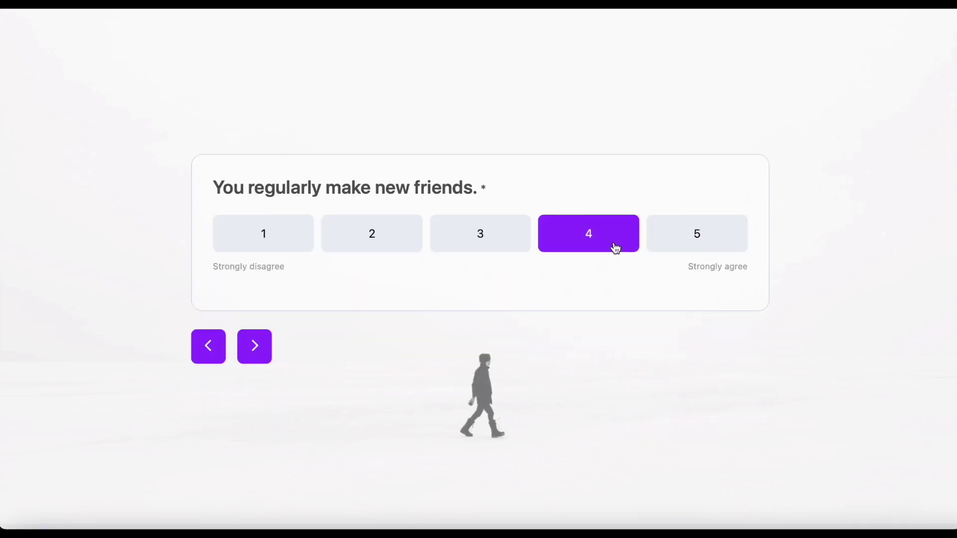
pyautogui.click(472, 268)
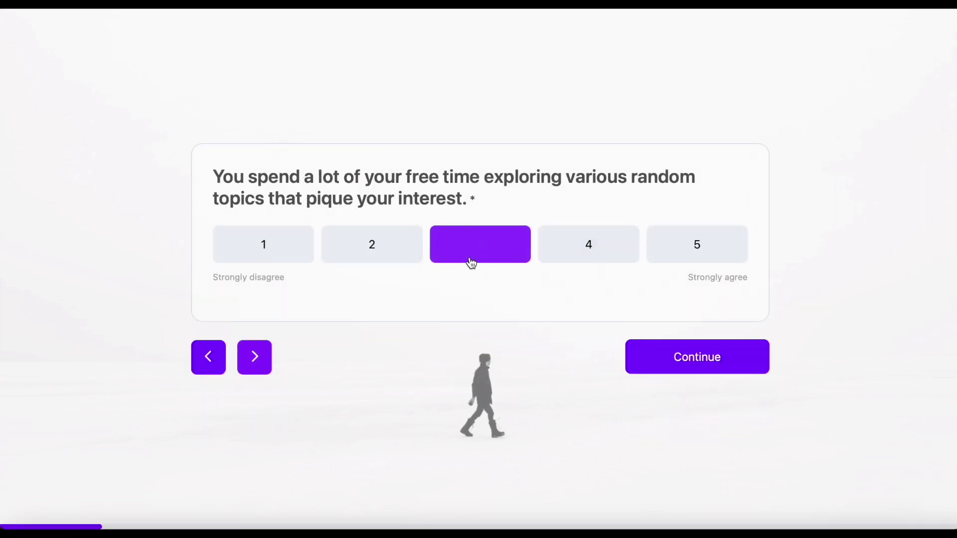
pyautogui.click(622, 266)
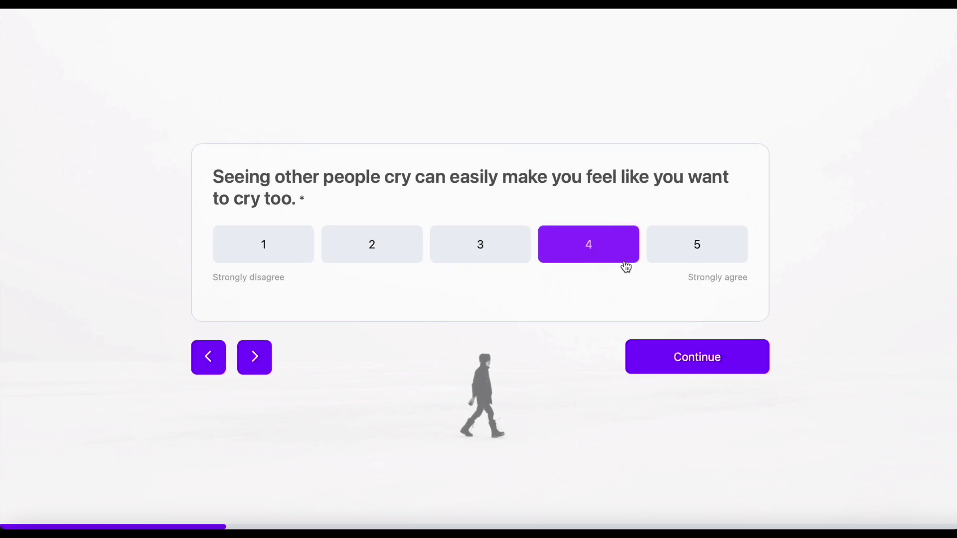
pyautogui.click(573, 246)
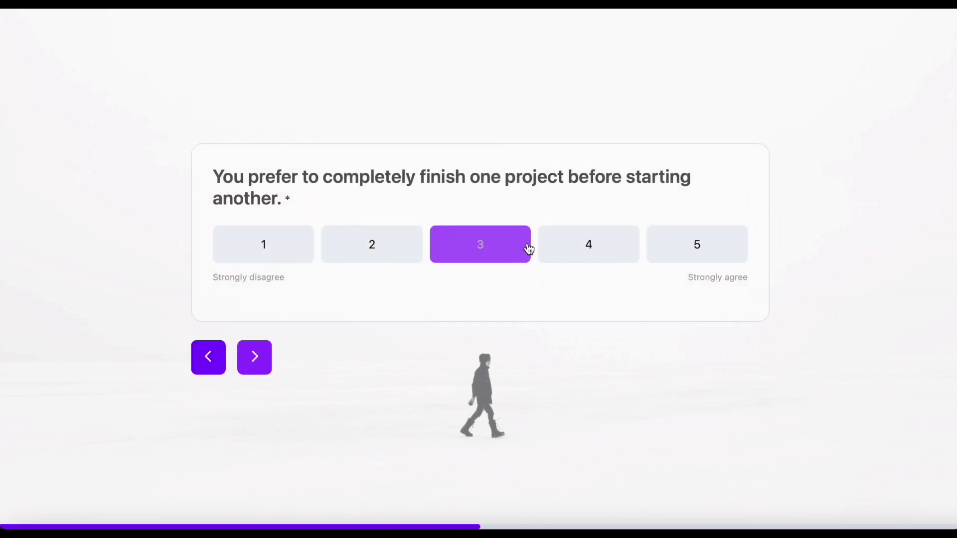
pyautogui.click(562, 250)
pyautogui.click(510, 244)
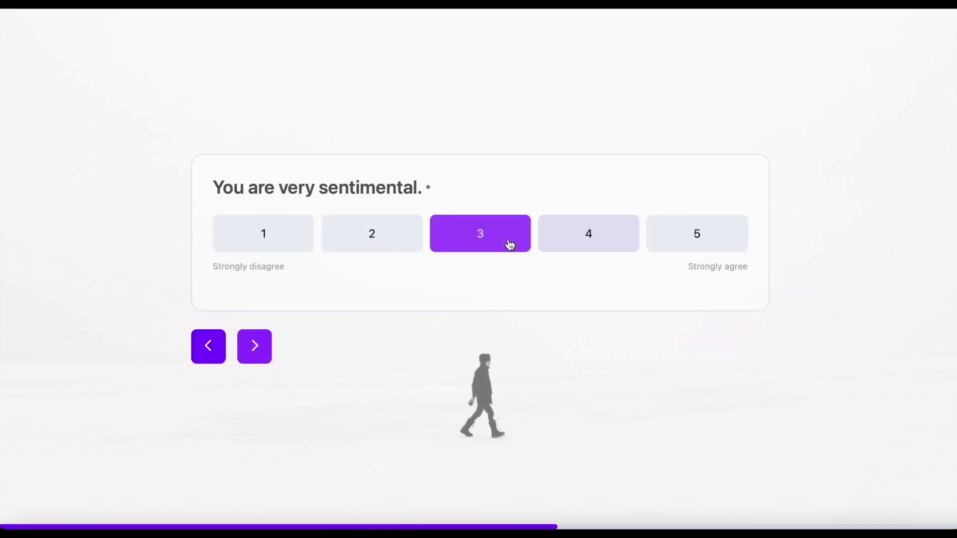
pyautogui.click(560, 244)
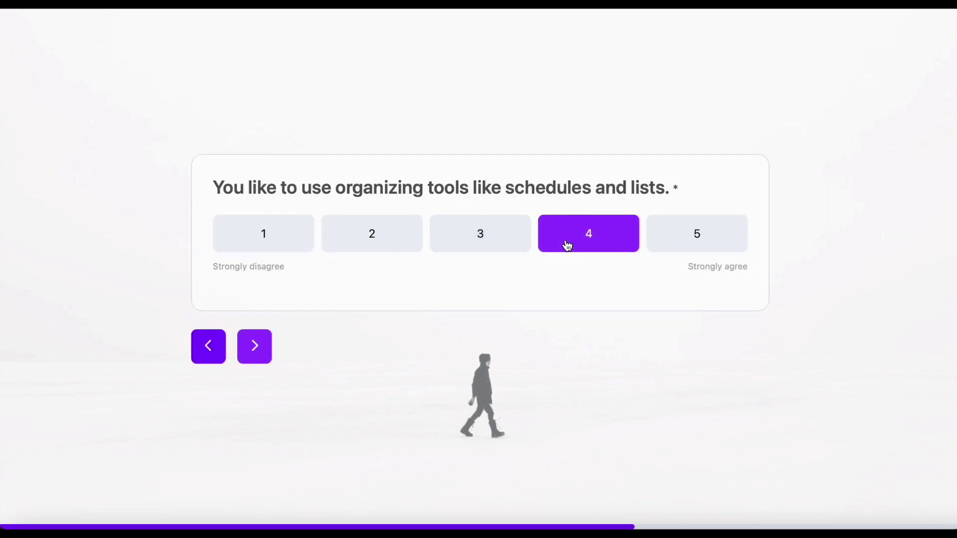
pyautogui.click(512, 251)
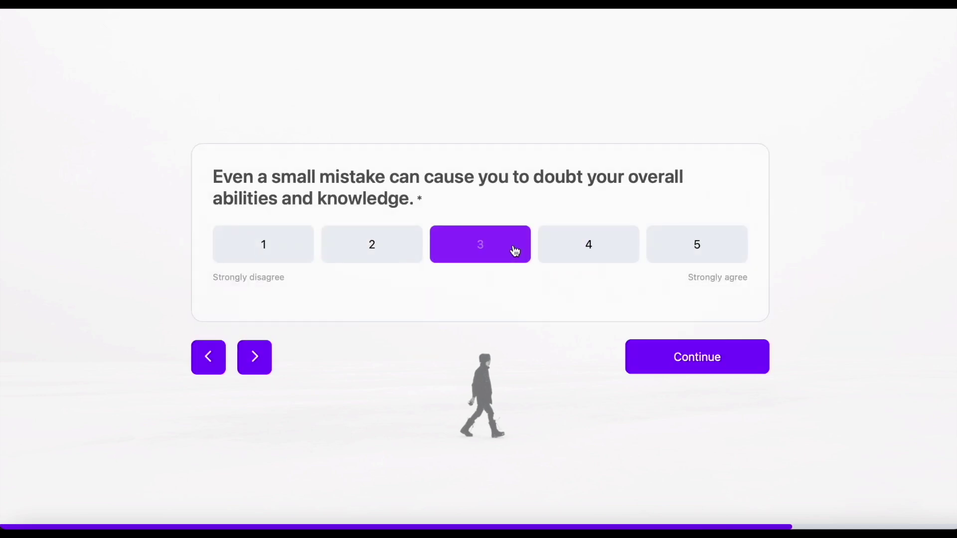
pyautogui.click(672, 250)
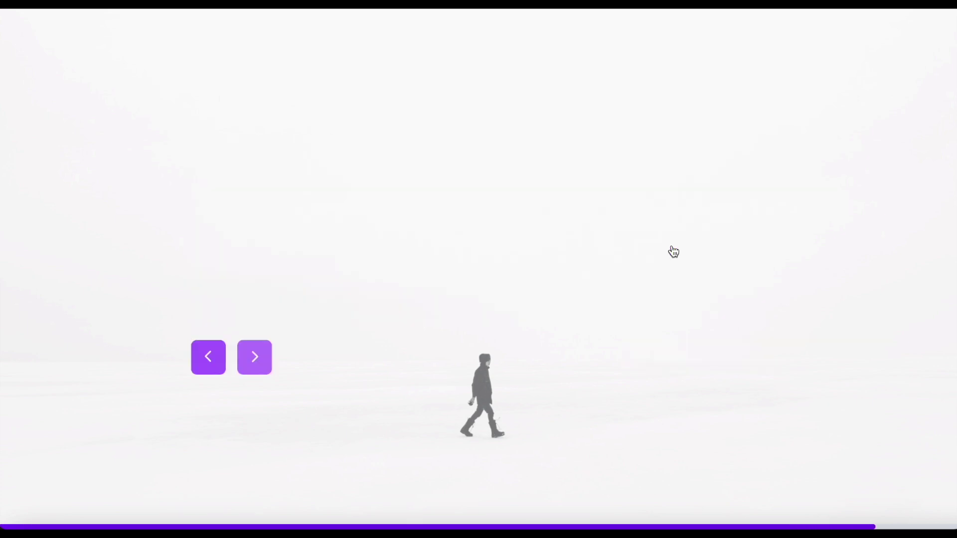
pyautogui.click(673, 251)
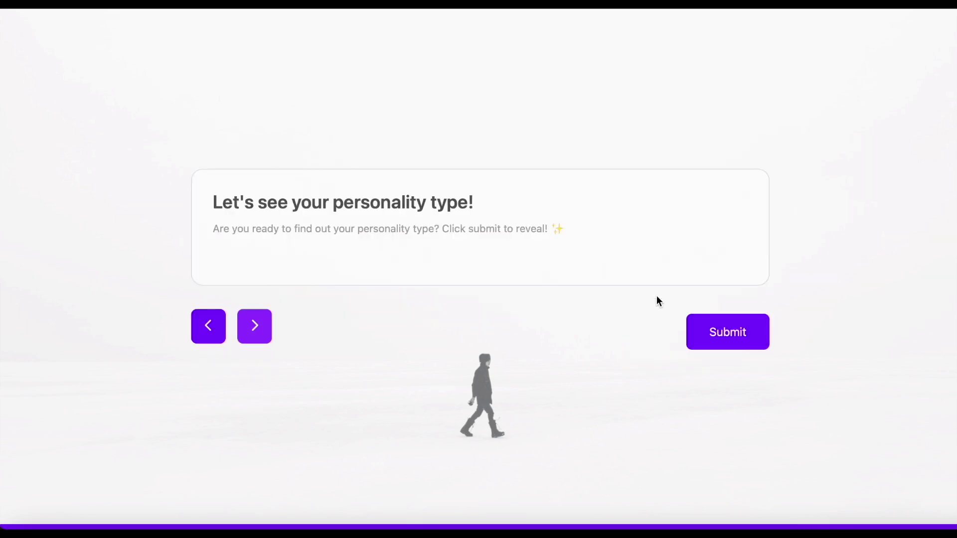